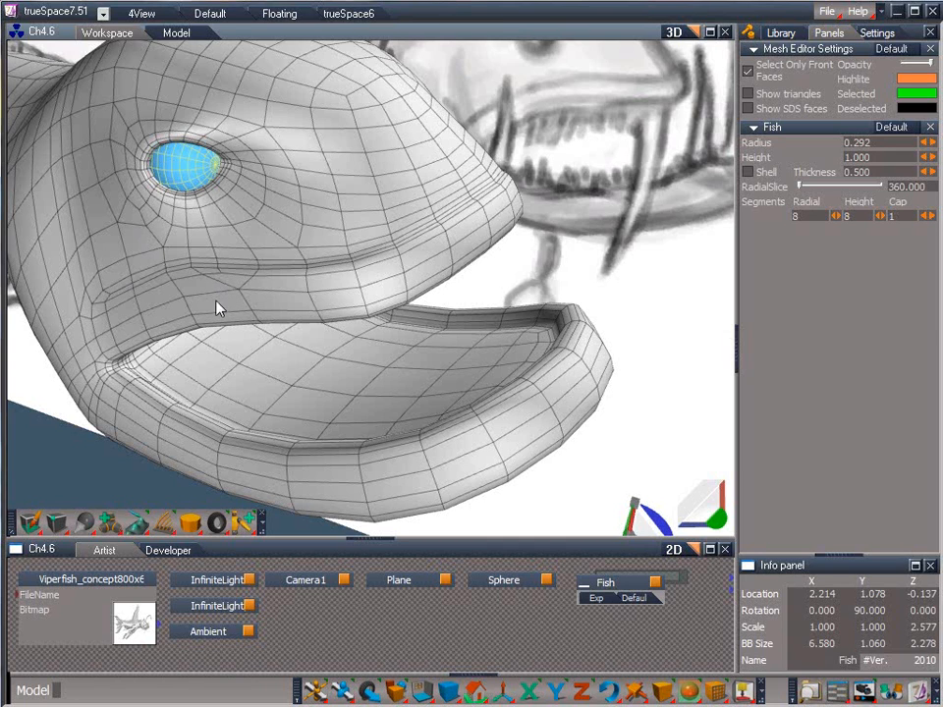
Undo the subdivision and draw an edge line down the upper lip below the eye and across the roof of the mouth
key("ctrl+z")
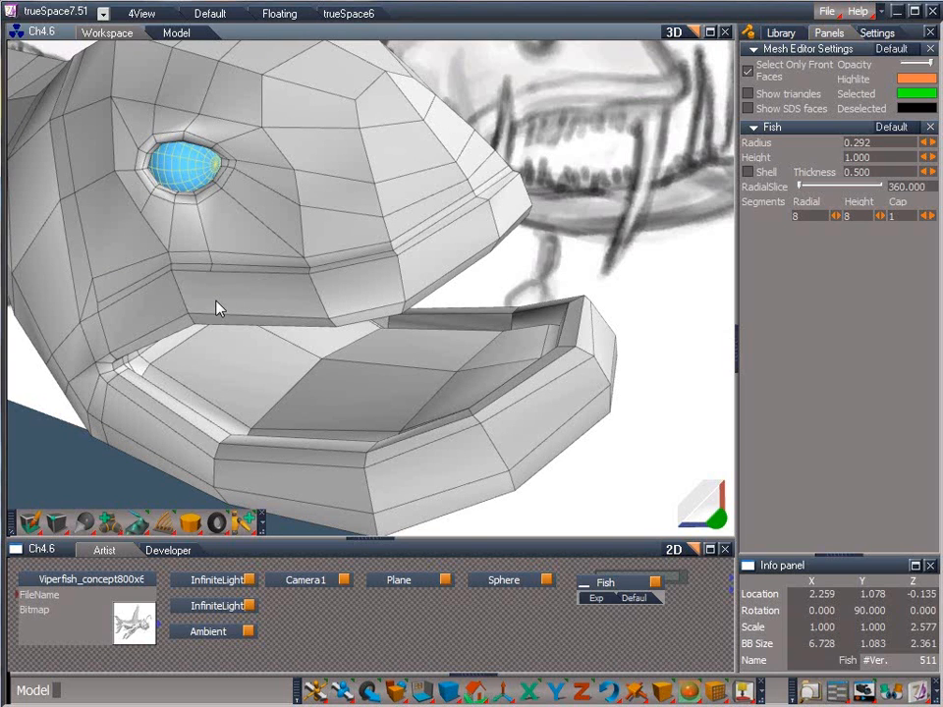
left_click_drag(83, 518, 79, 459)
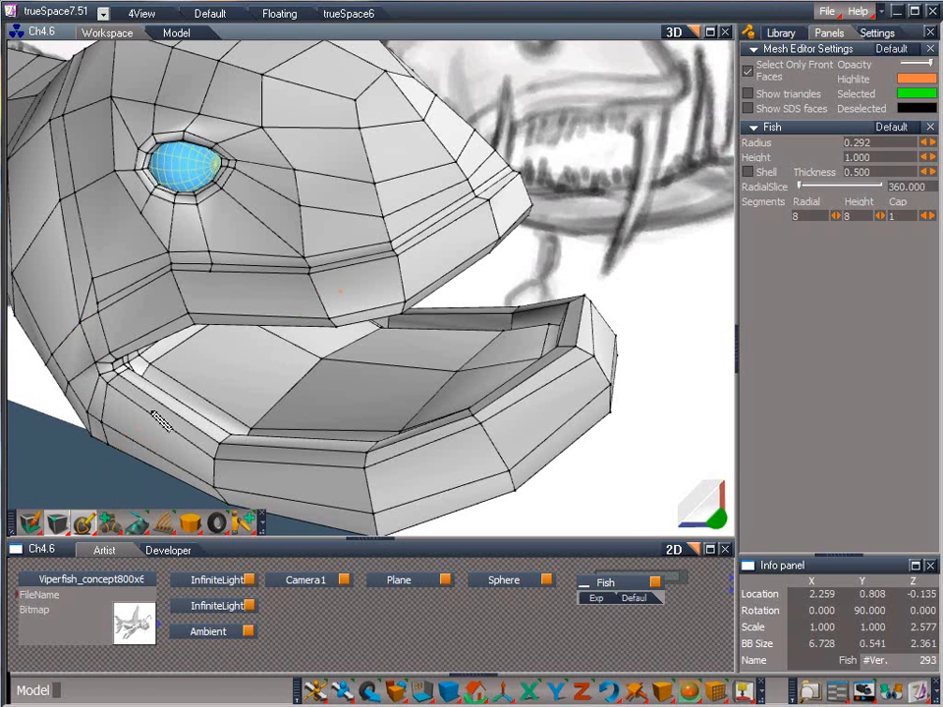
left_click(211, 272)
left_click(221, 313)
left_click_drag(715, 519, 723, 649)
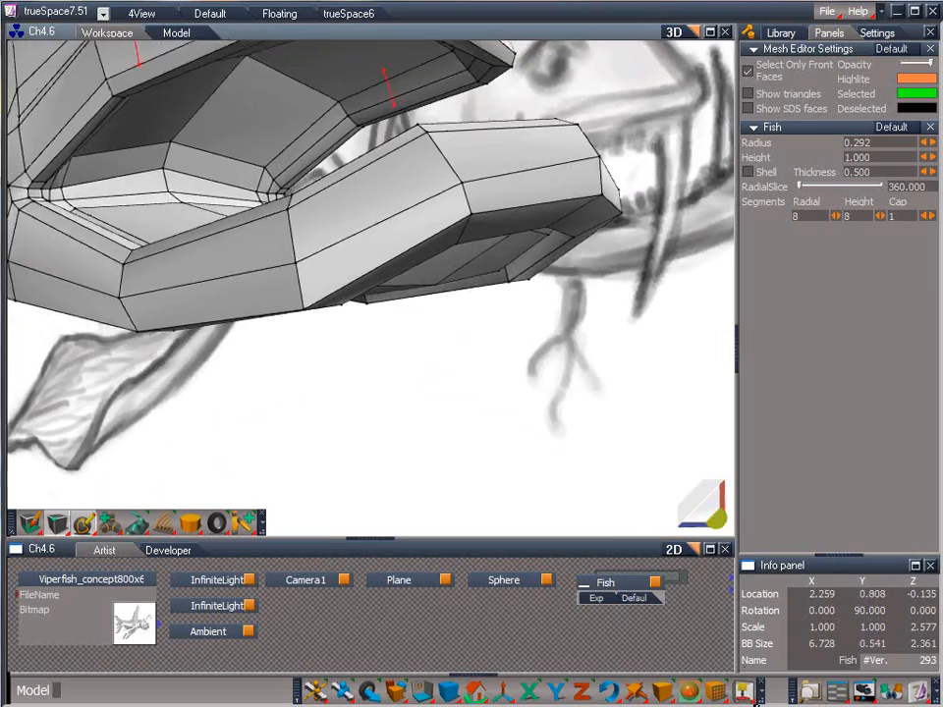
left_click_drag(715, 515, 726, 587)
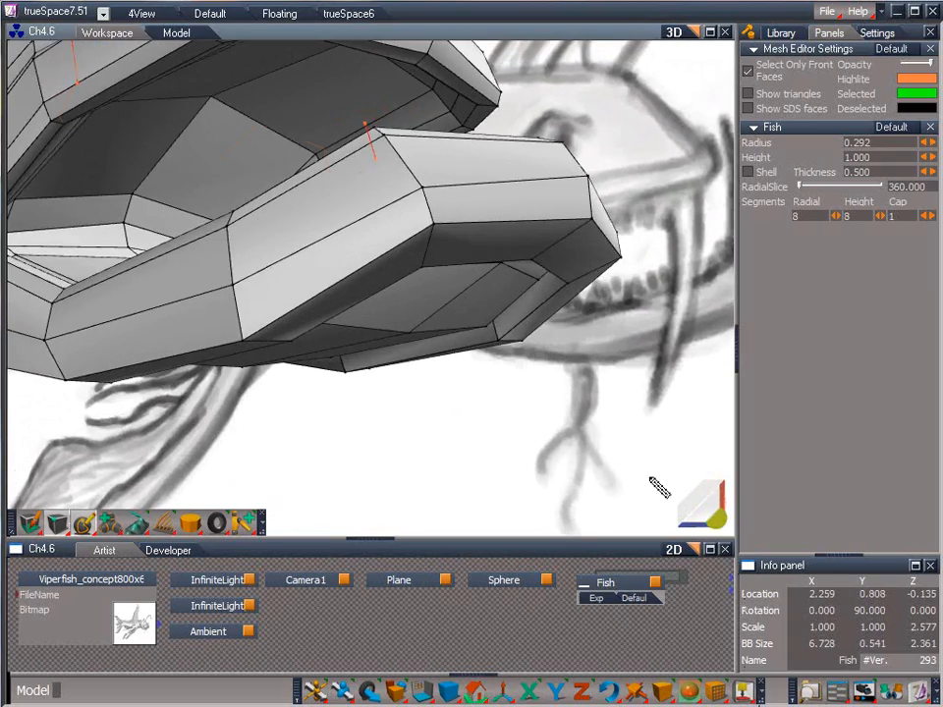
left_click(89, 98)
left_click_drag(715, 518, 759, 555)
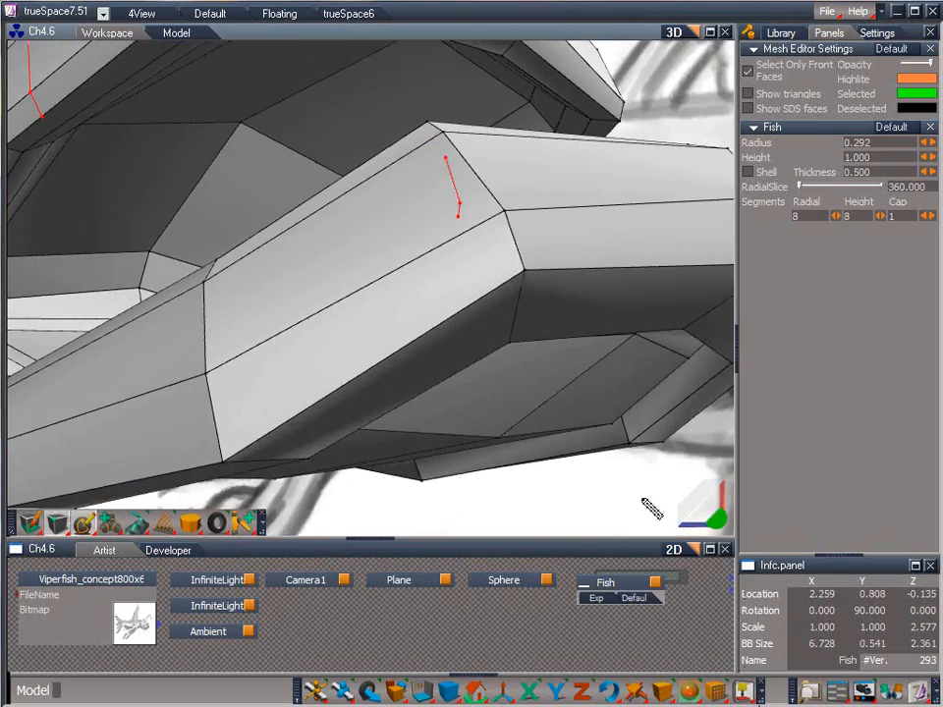
left_click(69, 119)
left_click(126, 99)
left_click(304, 90)
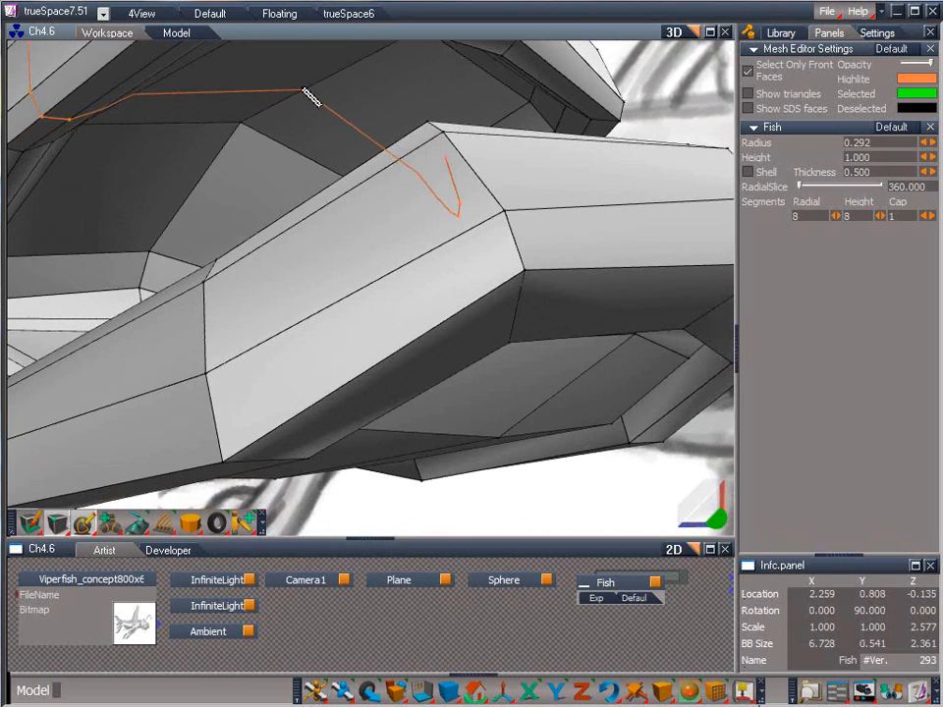
right_click(308, 118)
Draw an edge line from behind the eye across the cheek and down to the throat, and finish mesh editing
mouse_move(689, 517)
left_mouse_down()
mouse_move(711, 529)
mouse_move(515, 345)
left_mouse_up()
left_click(86, 520)
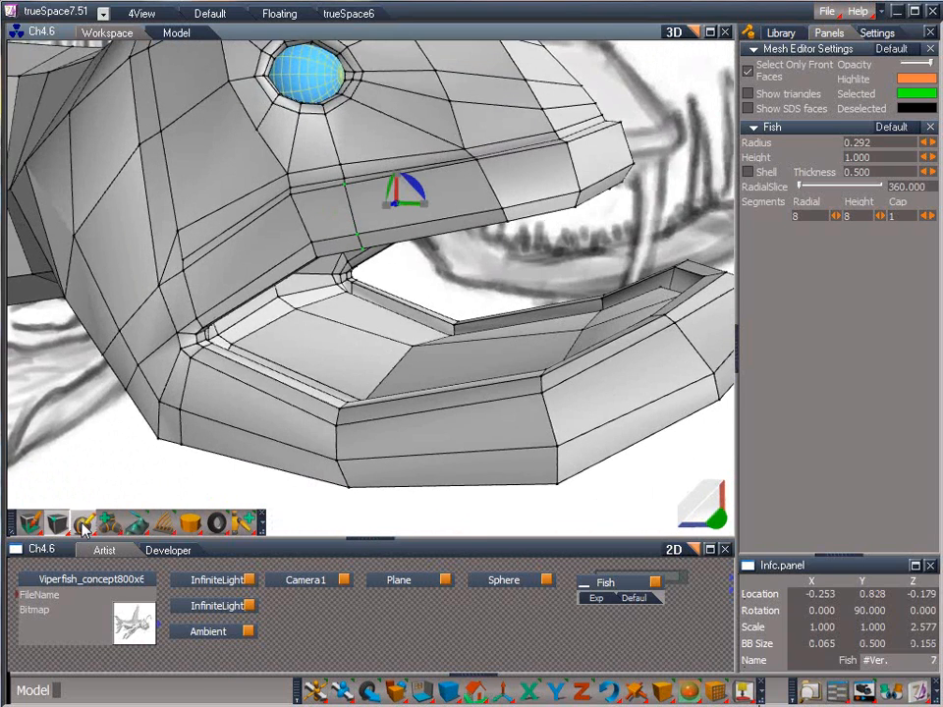
left_click(172, 185)
left_click(148, 211)
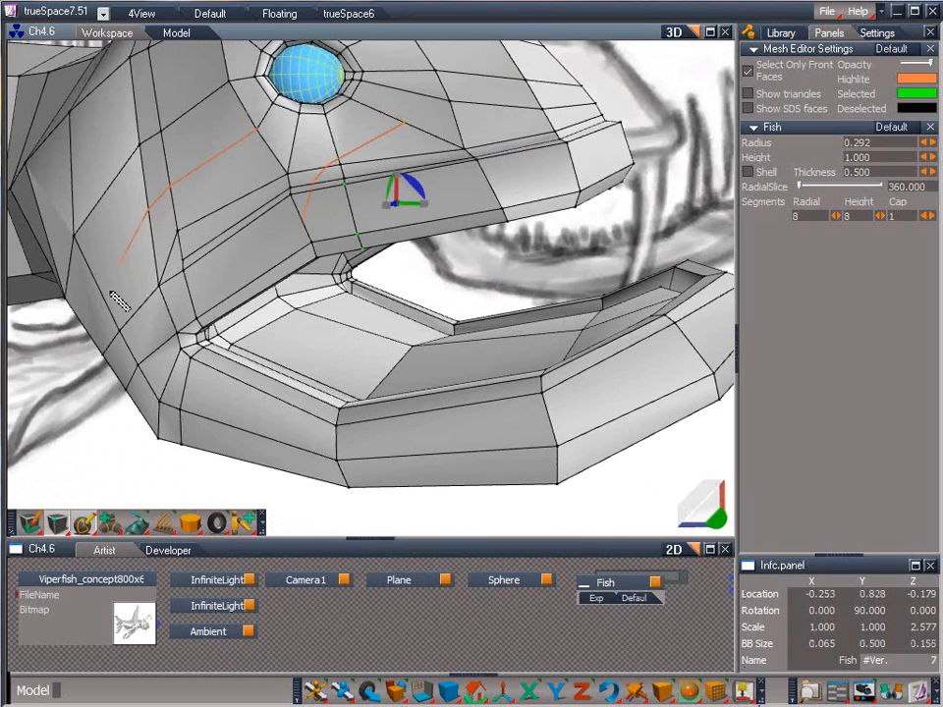
left_click(109, 291)
left_click(79, 317)
mouse_move(718, 521)
left_mouse_down()
mouse_move(465, 591)
mouse_move(685, 526)
mouse_move(614, 442)
mouse_move(534, 373)
mouse_move(543, 456)
left_mouse_up()
left_click(35, 329)
right_click(54, 336)
right_click(542, 450)
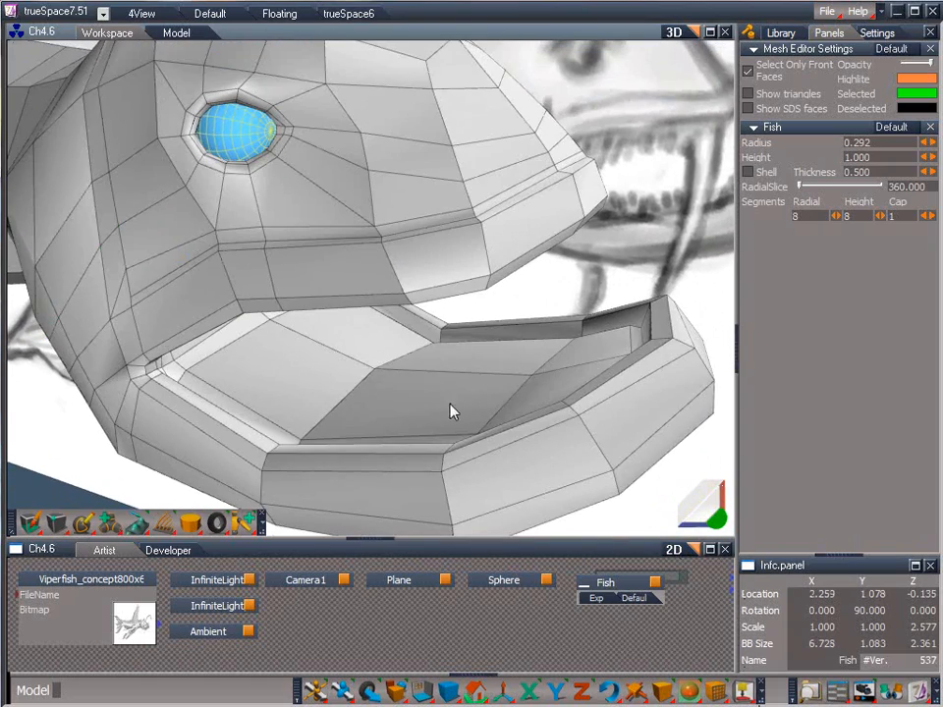
Preview the fish mesh with subdivision smoothing and undo it
left_click(114, 521)
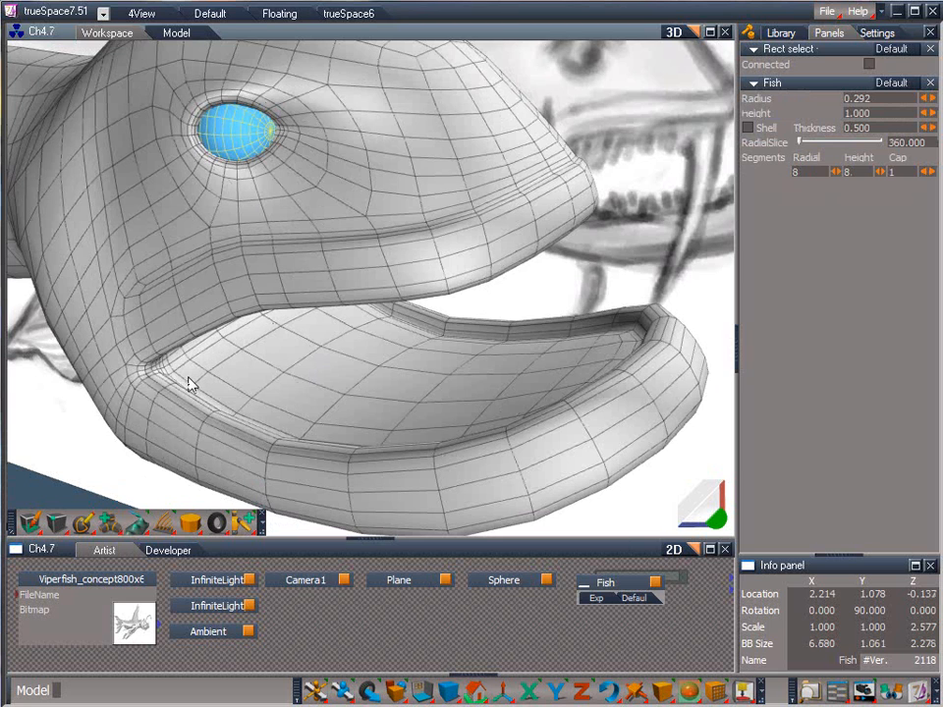
key("ctrl+z")
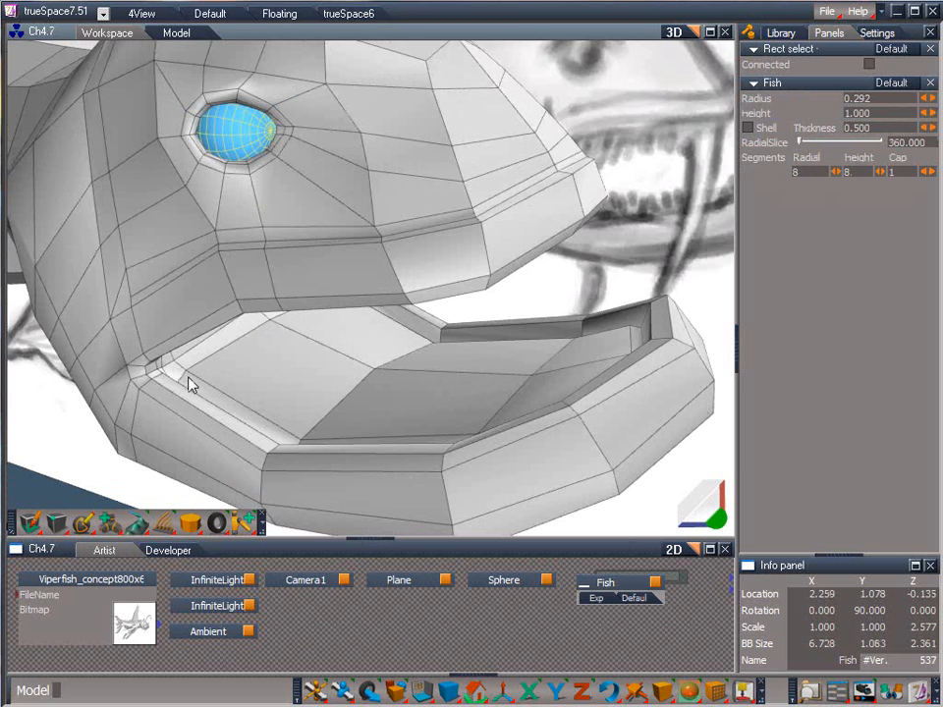
Draw a closed edge loop around the outside of the eye socket
left_click(84, 525)
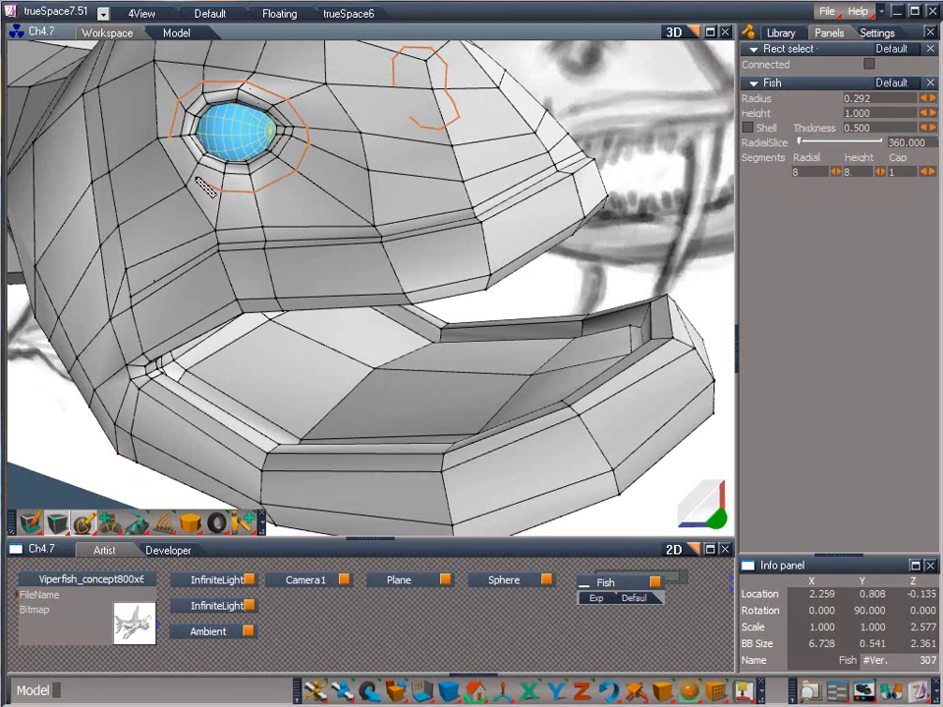
left_click(187, 172)
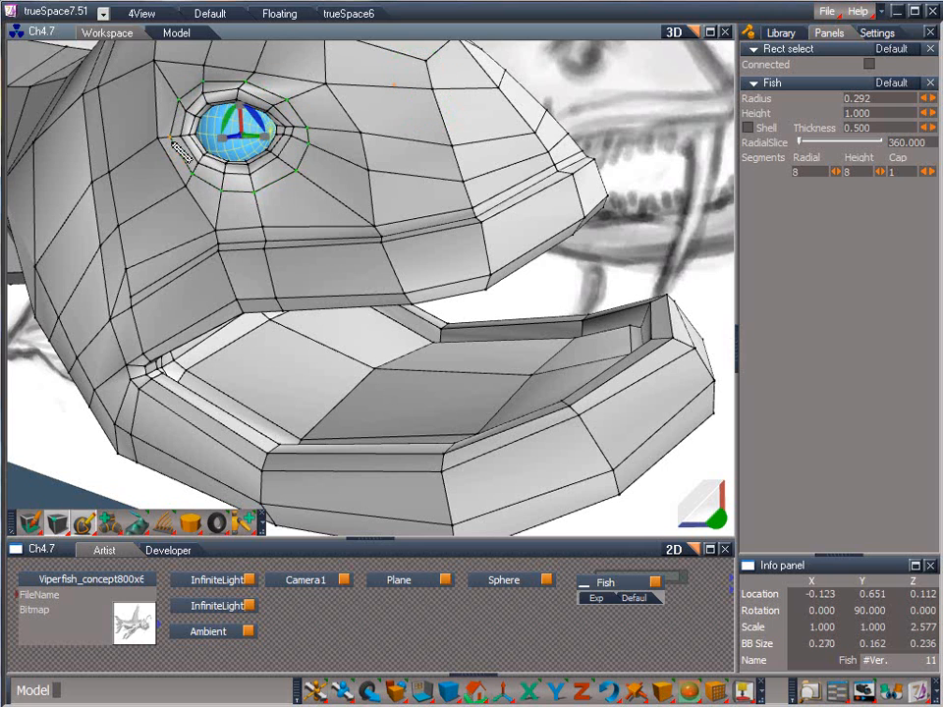
Reposition the vertex on the upper lip line below the eye and the vertices behind the eye
left_click(221, 232)
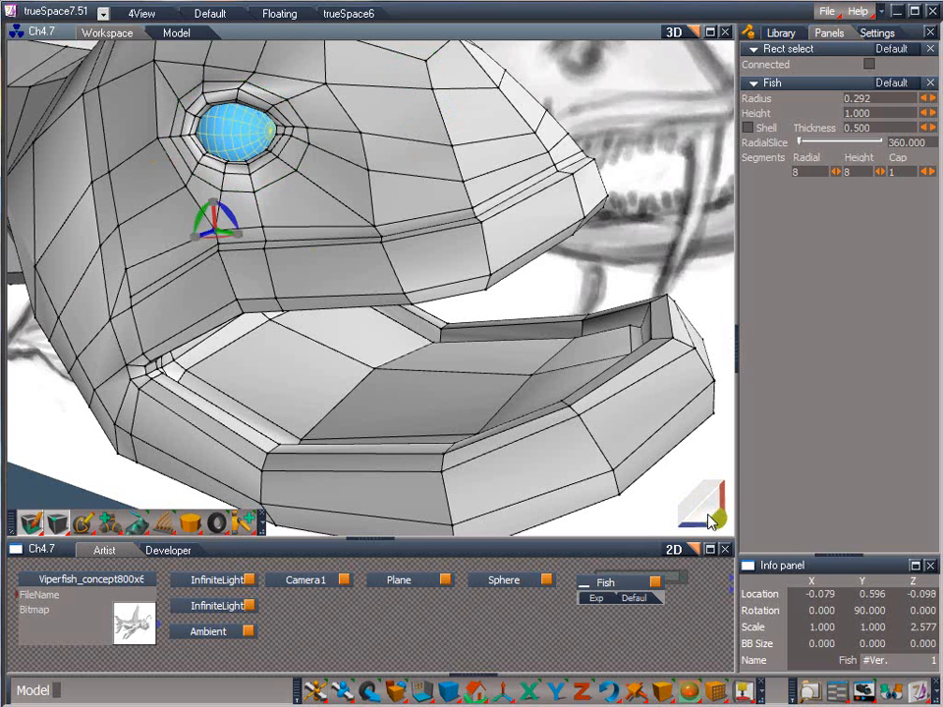
left_click_drag(714, 518, 633, 506)
left_click_drag(227, 220, 130, 135)
left_click(182, 188)
left_click(153, 142)
Adjust the row of brow vertices above the eye, working from its rear to its front
left_click(125, 65)
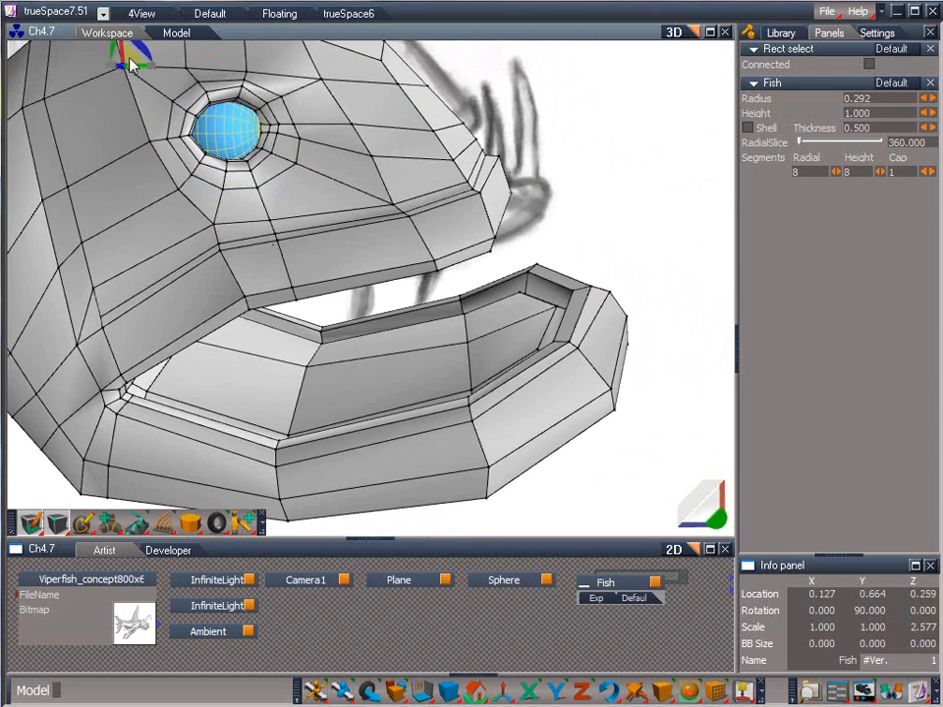
left_click_drag(130, 58, 340, 244)
left_click(246, 72)
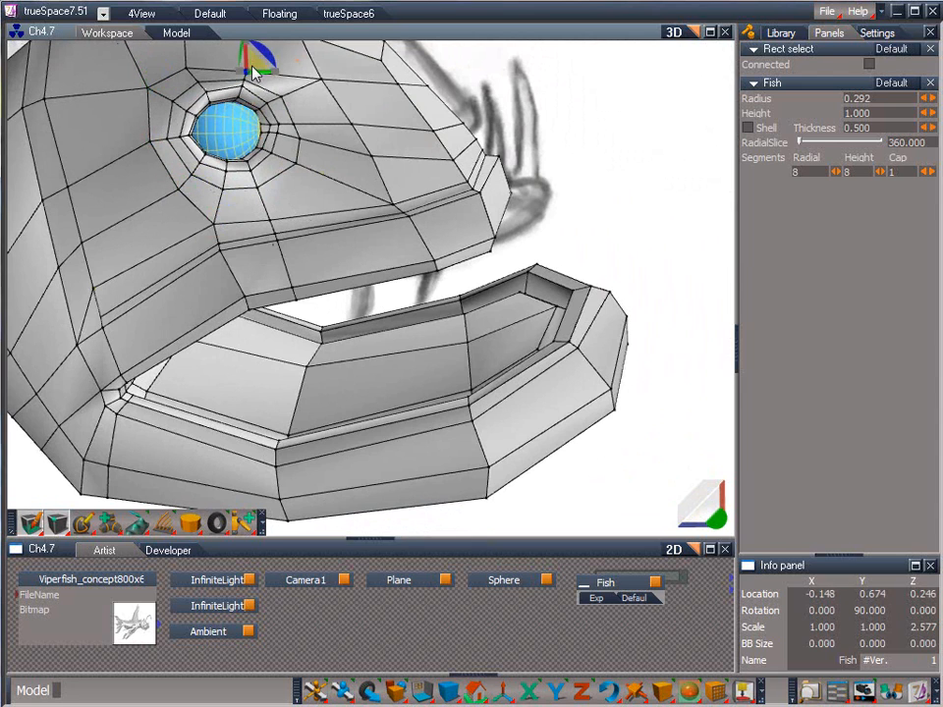
left_click_drag(251, 65, 258, 90)
left_click(319, 80)
left_click_drag(325, 73, 267, 95)
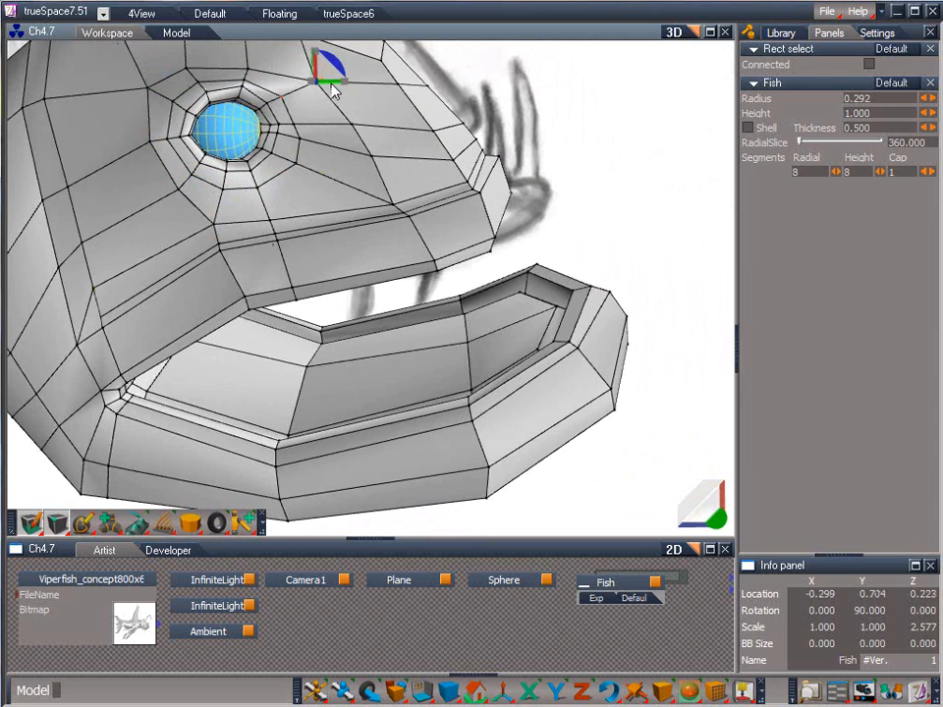
Lower the vertex just above the upper lip line ahead of the eye
left_click(393, 203)
left_click_drag(723, 517, 700, 526)
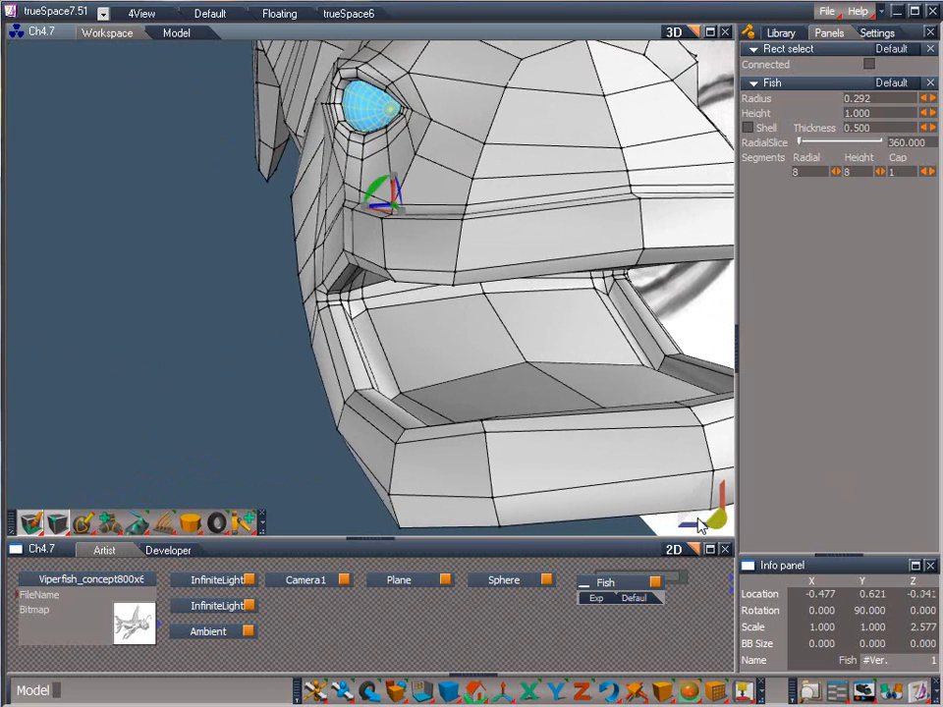
left_click_drag(392, 204, 425, 188)
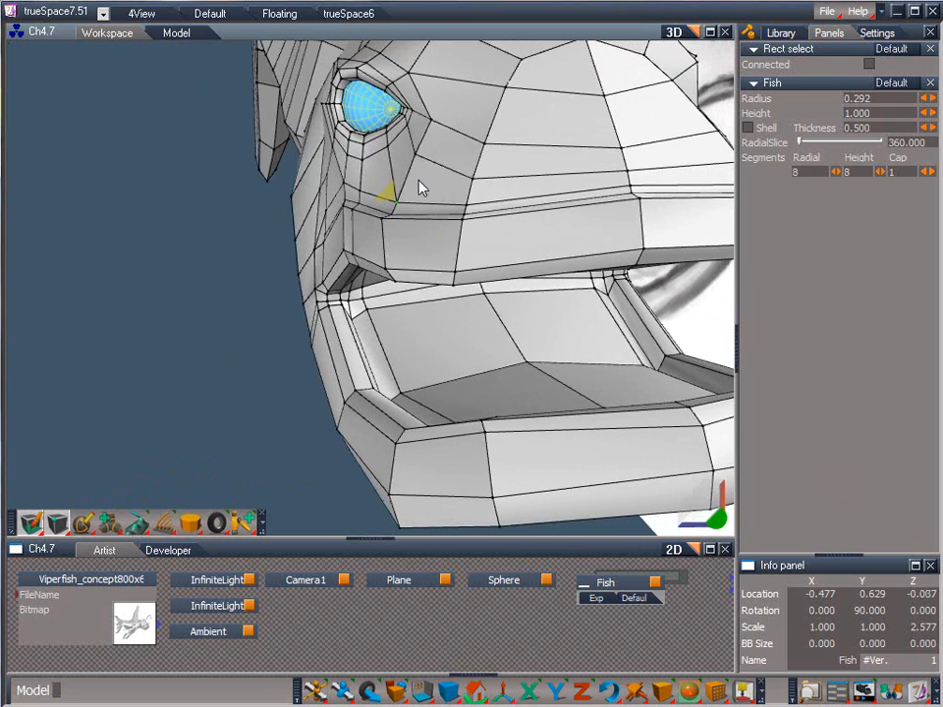
Adjust the vertices in front of the eye and above its front corner
left_click(410, 110)
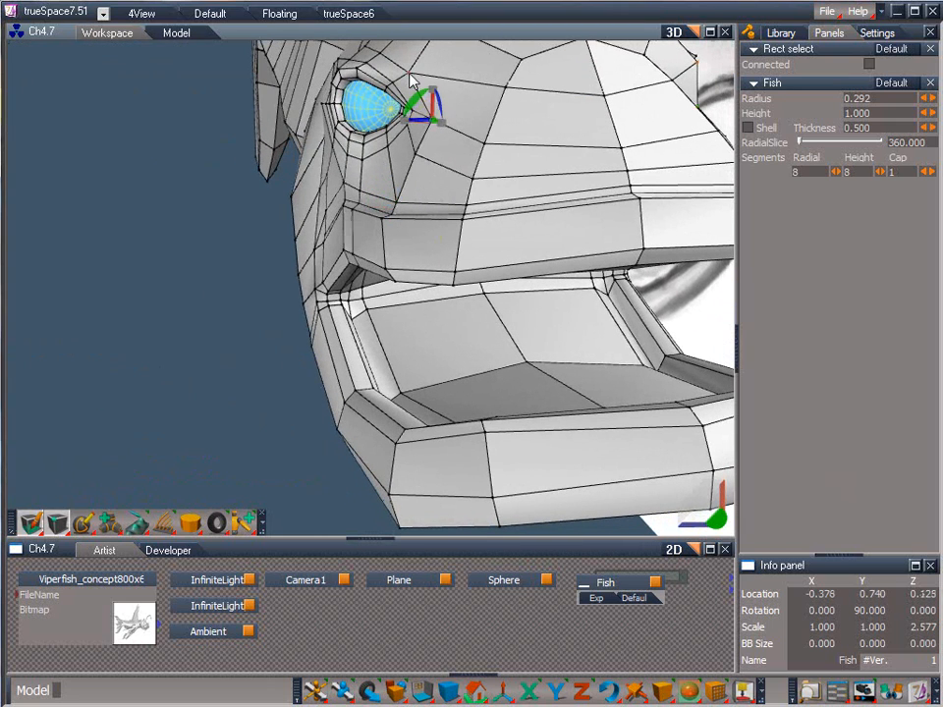
left_click_drag(408, 75, 536, 97)
left_click_drag(717, 499, 562, 254)
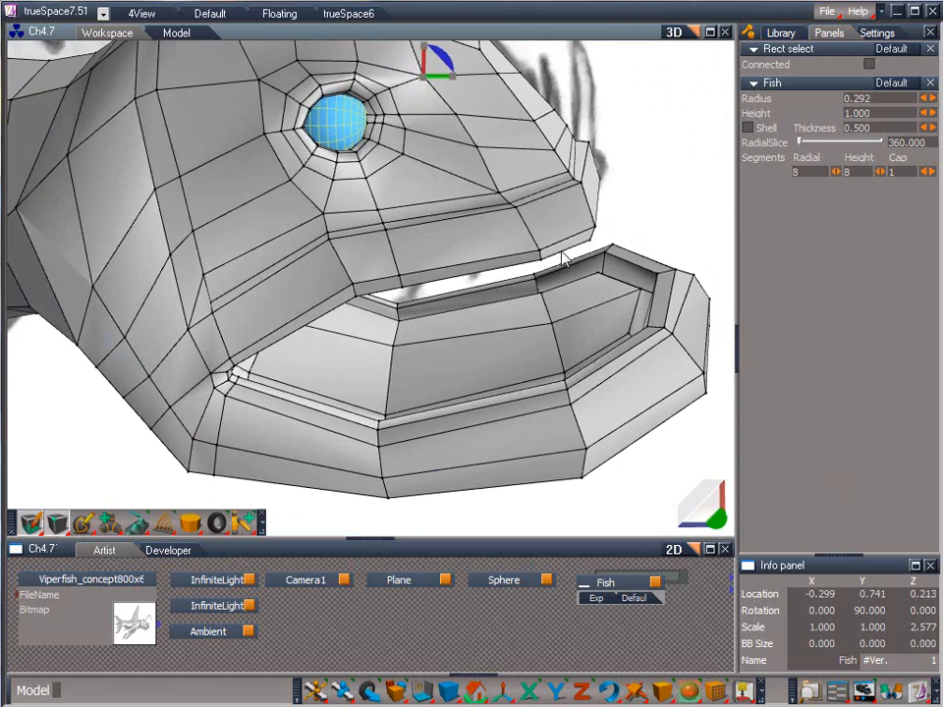
left_click_drag(434, 62, 426, 82)
Reshape the upper eyelid by moving the brow vertex and the outer loop vertex above the eye
left_click(358, 75)
left_click_drag(701, 510, 939, 491)
left_click_drag(404, 102, 434, 86)
left_click(470, 148)
left_click_drag(507, 140, 507, 143)
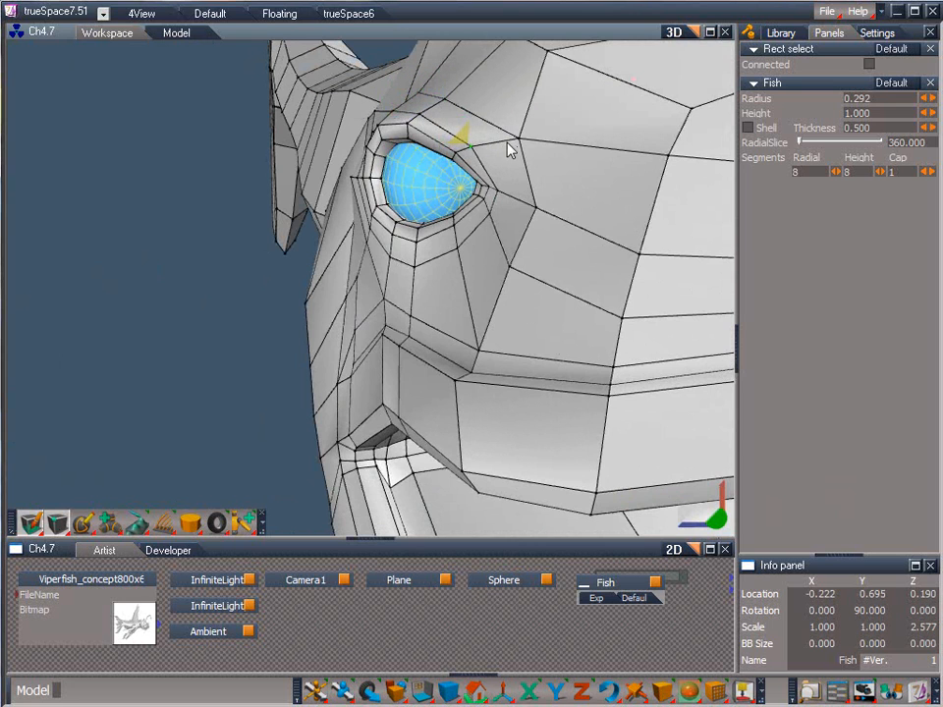
left_click(521, 140)
Reposition the outer loop and brow vertices above the rear part of the eye
left_click_drag(719, 519, 556, 466)
left_click(335, 118)
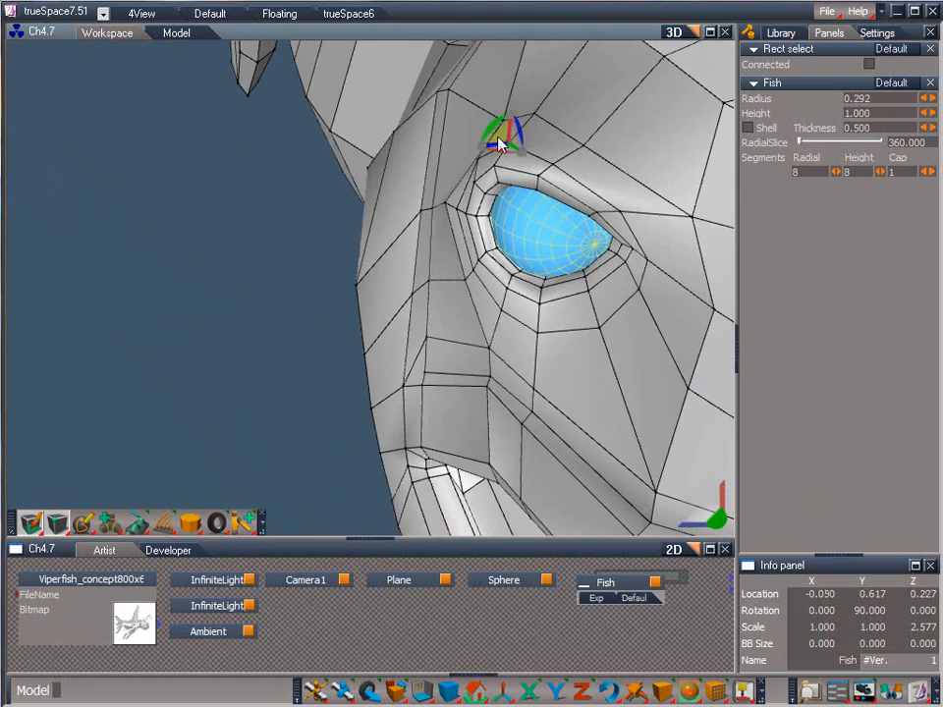
left_click_drag(498, 138, 465, 149)
left_click(533, 116)
left_click_drag(521, 109, 452, 242)
Adjust the vertices behind the eye's rear corner and the brow vertex above it
left_click(478, 159)
left_click(470, 184)
left_click(470, 212)
left_click(459, 211)
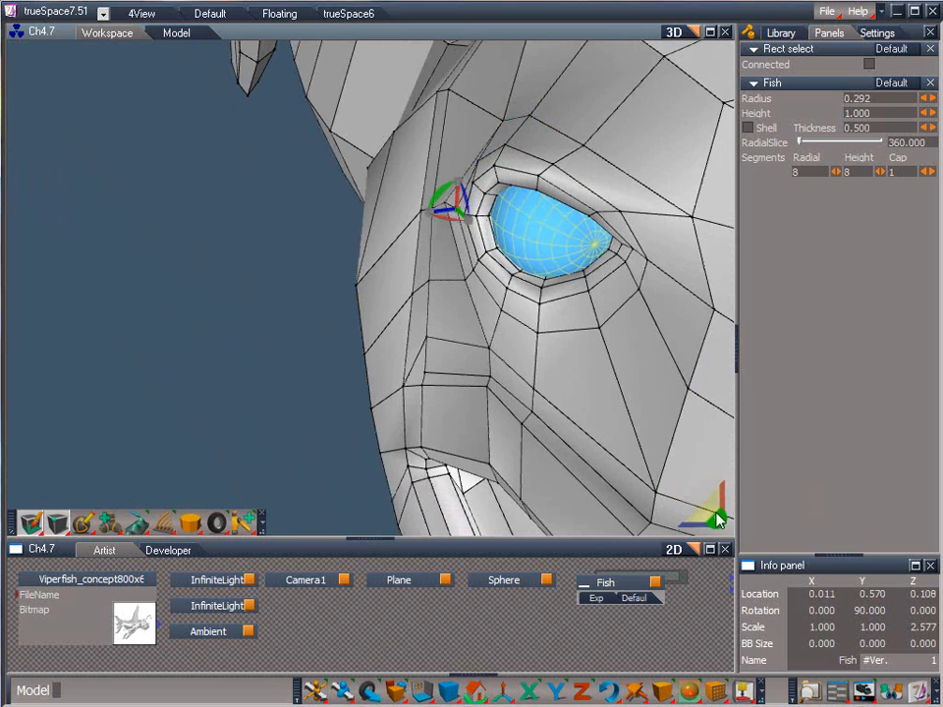
left_click_drag(717, 514, 676, 487)
left_click_drag(456, 214, 502, 176)
left_click(439, 202)
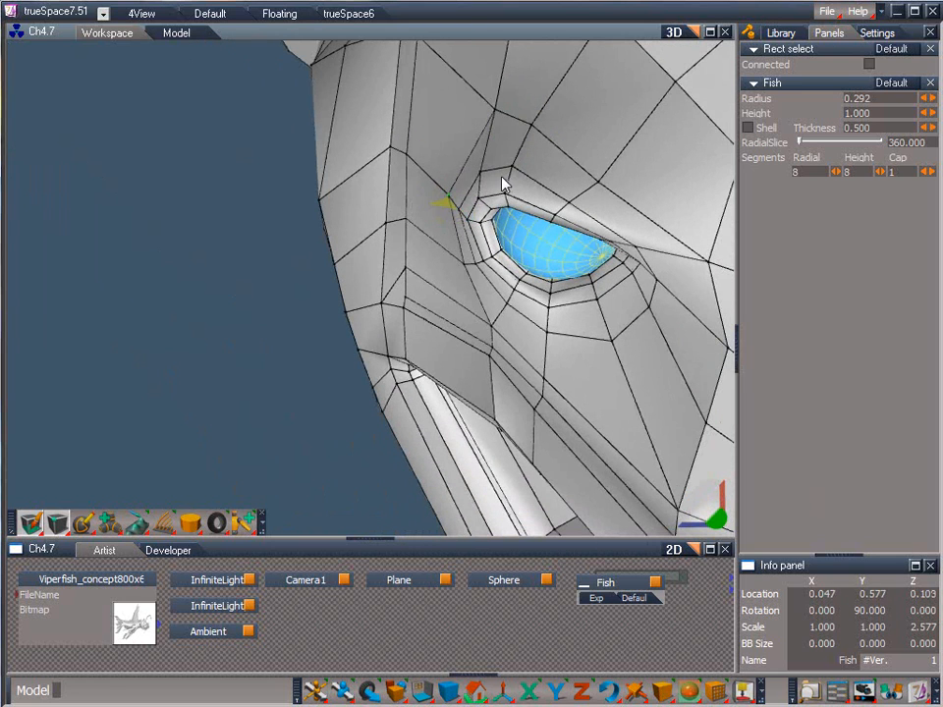
left_click(494, 111)
left_click_drag(491, 116, 452, 150)
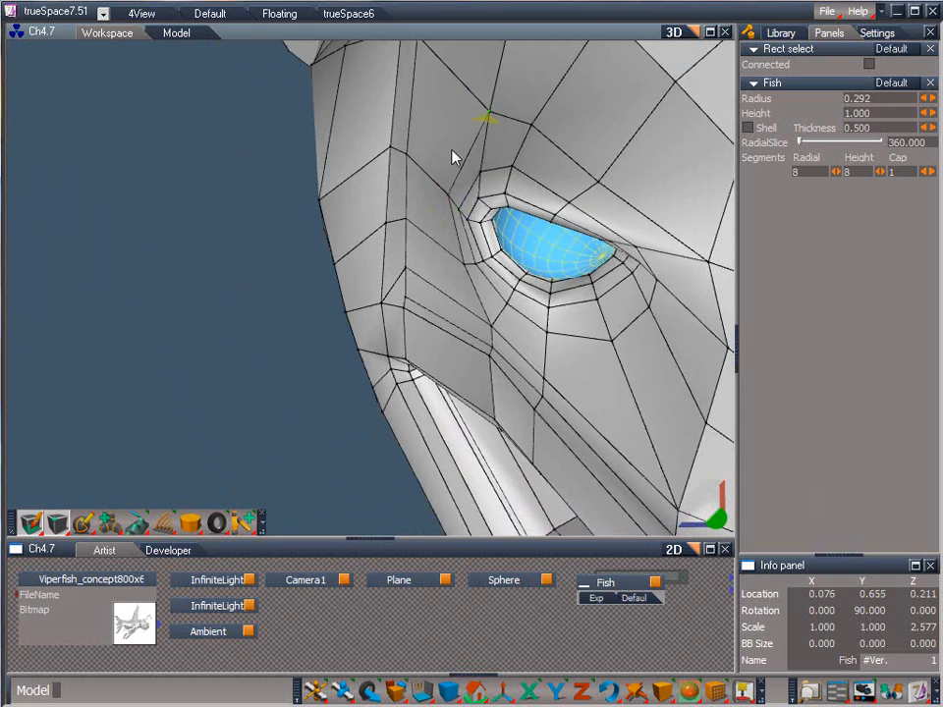
Move the outer loop vertices at the lower rear of the eye to round the socket
left_click(464, 268)
left_click_drag(463, 278, 488, 266)
left_click_drag(717, 516, 781, 565)
left_click(469, 255)
left_click_drag(470, 258, 525, 279)
Adjust the outer loop vertices directly below the eye and at its lower front
left_click(521, 312)
left_click_drag(718, 517, 753, 661)
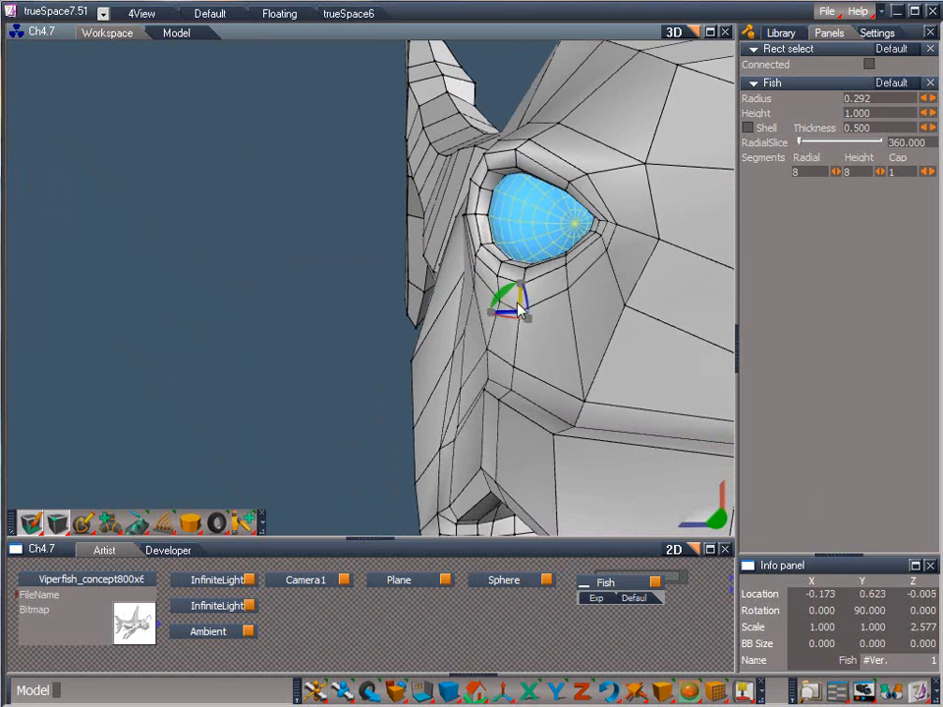
left_click_drag(516, 302, 595, 283)
left_click(569, 285)
left_click_drag(718, 517, 211, 429)
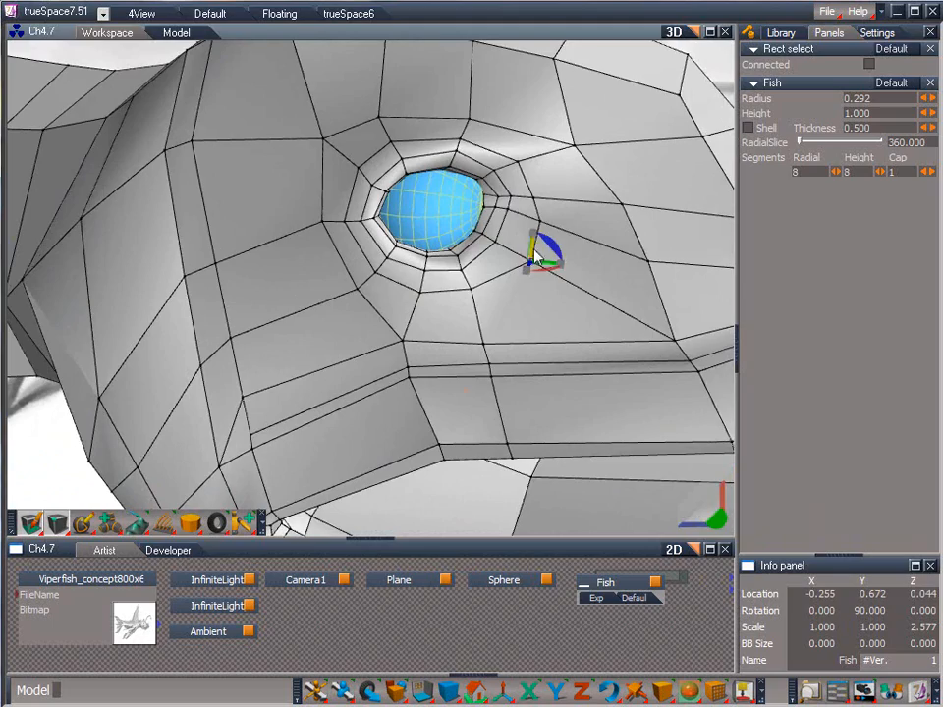
left_click_drag(539, 254, 482, 230)
mouse_move(718, 517)
left_mouse_down()
mouse_move(940, 506)
mouse_move(718, 521)
left_mouse_up()
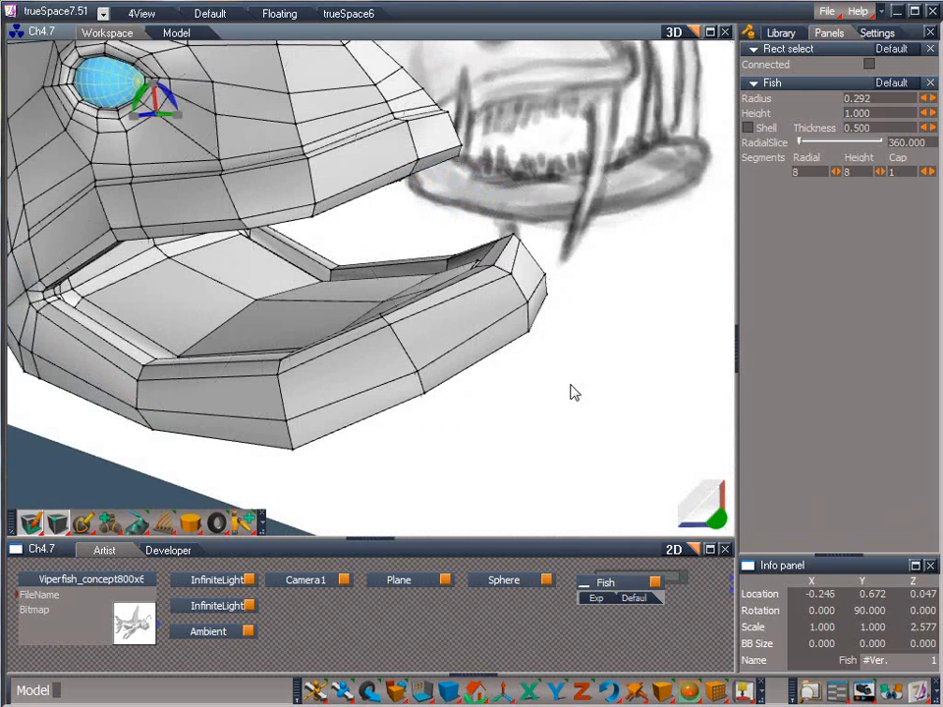
Draw a new edge line from the top of the head behind the eye down across the cheek and into the mouth
left_click(71, 253)
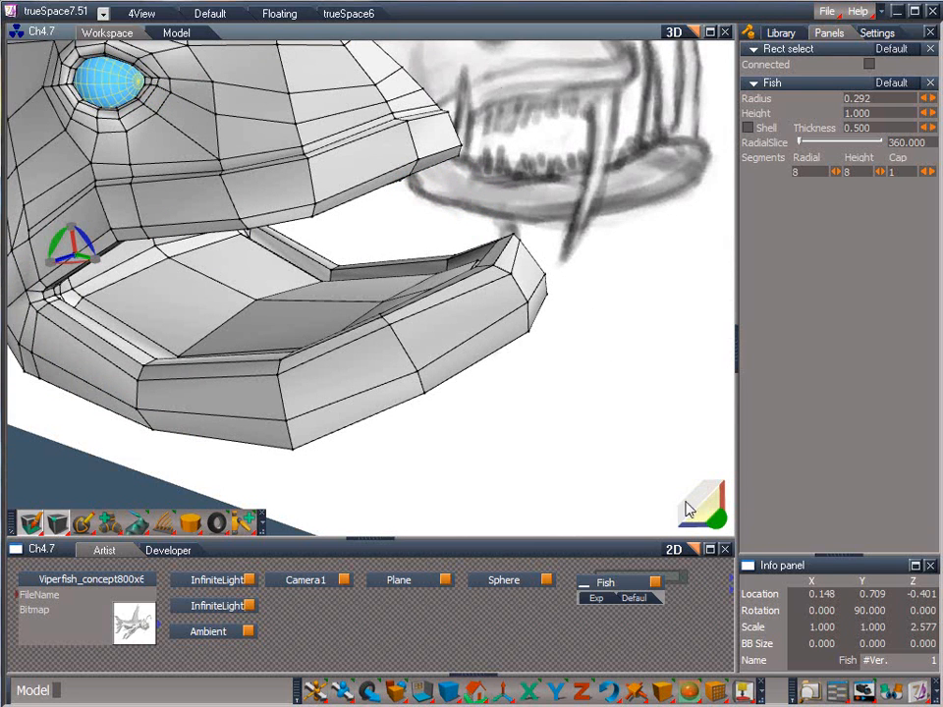
left_click_drag(685, 502, 627, 458)
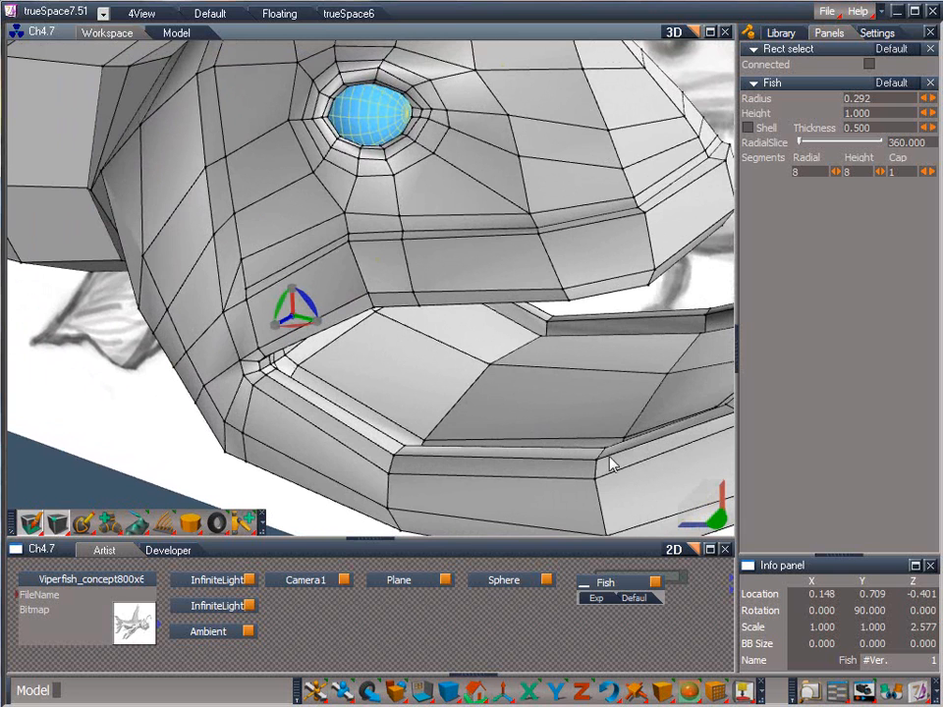
left_click_drag(718, 527, 703, 474)
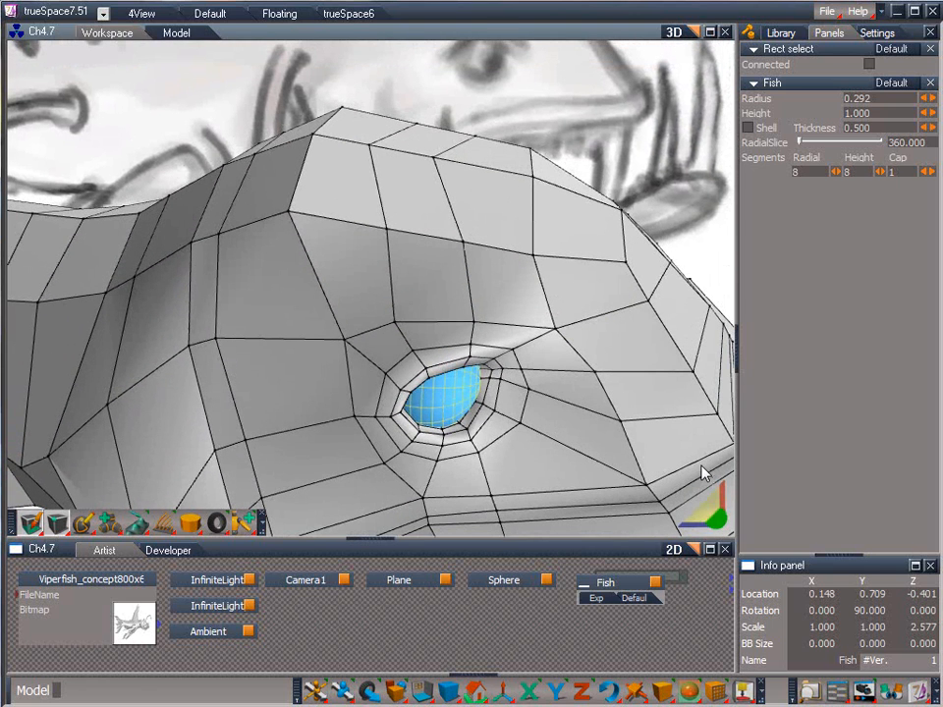
left_click(85, 525)
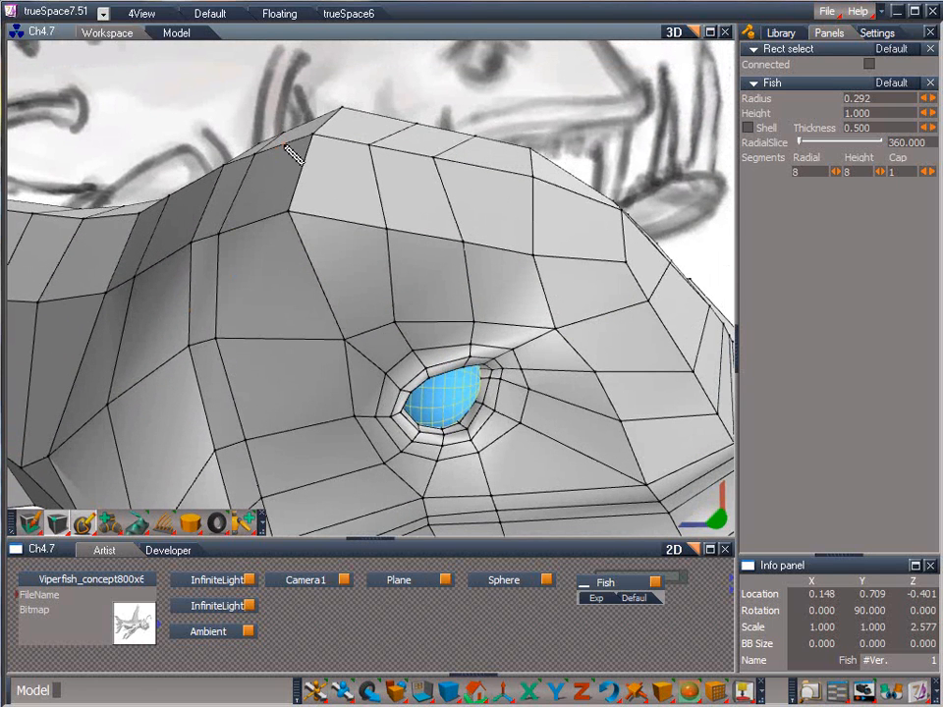
mouse_move(293, 152)
left_mouse_down()
mouse_move(269, 212)
mouse_move(274, 331)
mouse_move(301, 436)
mouse_move(709, 519)
mouse_move(705, 541)
mouse_move(703, 534)
left_mouse_up()
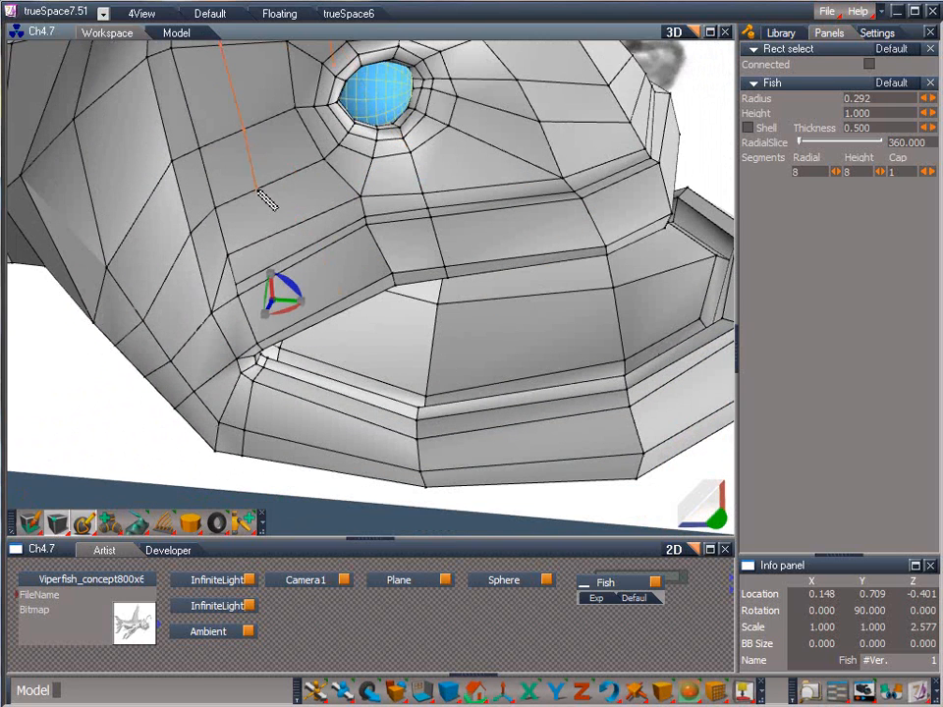
left_click(263, 187)
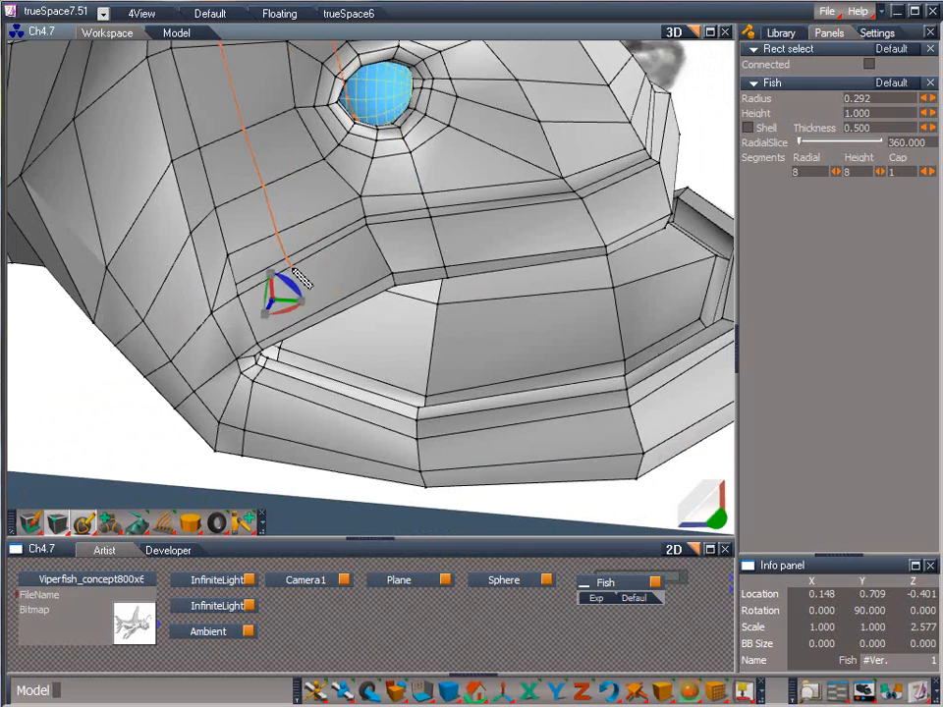
left_click(313, 317)
left_click_drag(716, 517, 674, 518)
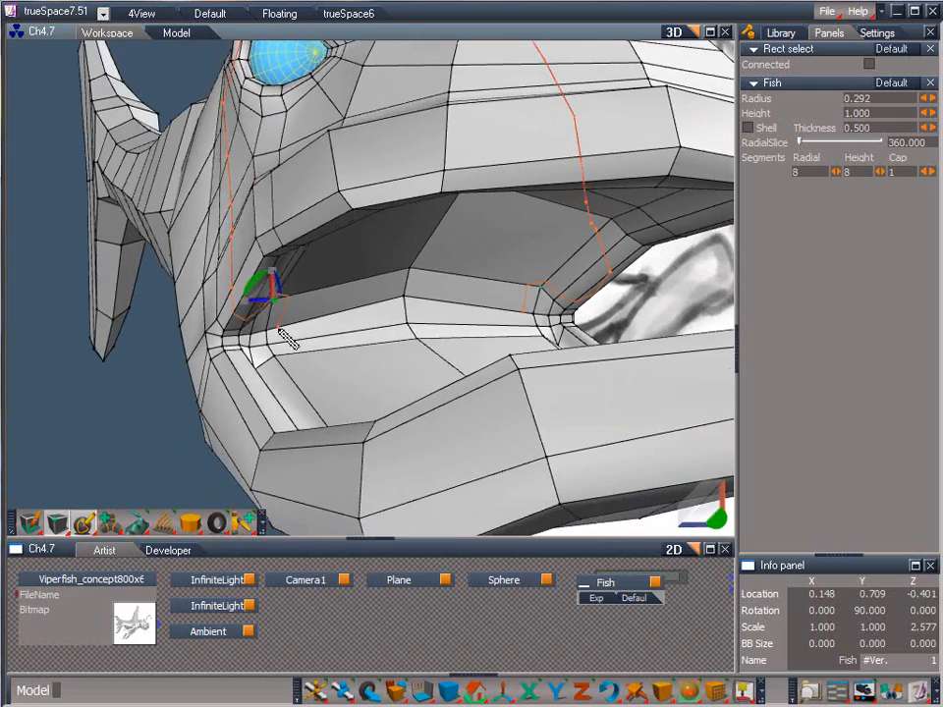
right_click(438, 249)
mouse_move(679, 527)
left_mouse_down()
mouse_move(715, 512)
mouse_move(711, 495)
mouse_move(687, 506)
left_mouse_up()
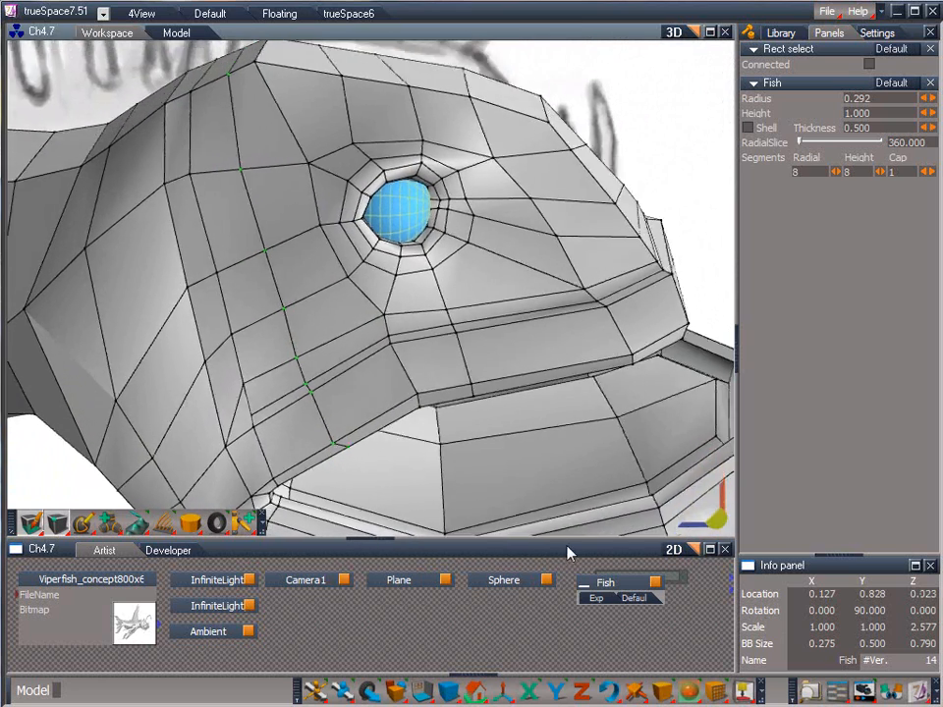
Reposition the vertices along the crown and upper side ridge of the head, behind and above the eye
left_click_drag(568, 546, 699, 526)
left_click(263, 101)
left_click_drag(276, 91, 401, 123)
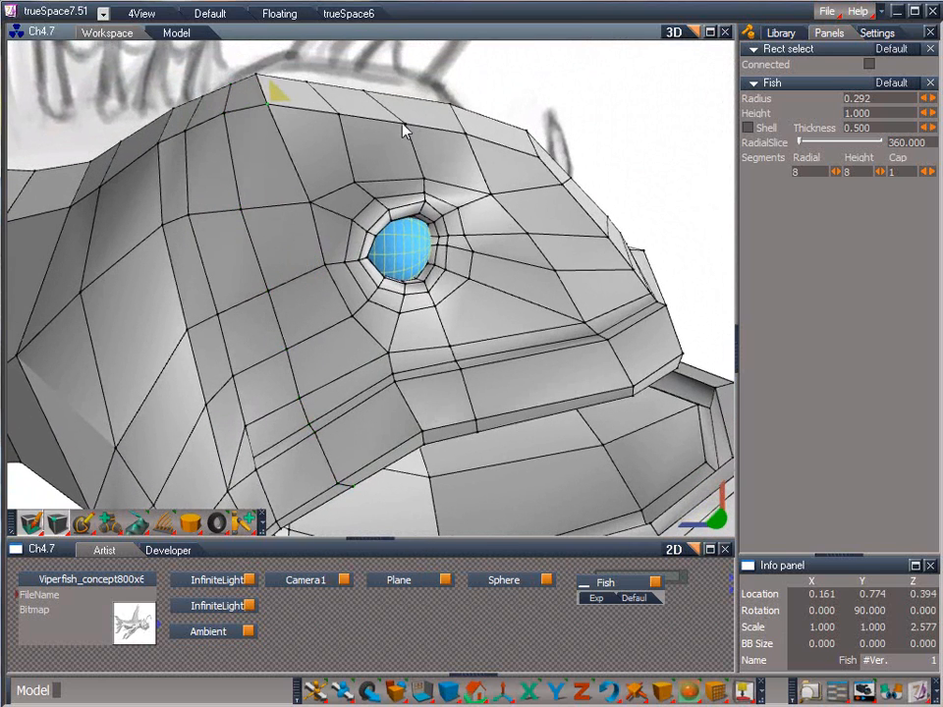
left_click(260, 71)
left_click_drag(332, 91, 218, 97)
left_click(339, 114)
left_click(307, 82)
left_click_drag(315, 71, 499, 74)
left_click(368, 92)
Rectangle-select the near-side upper lip and crease vertices below the eye and shift them to smooth the bend in the jaw line
left_click_drag(711, 517, 582, 499)
left_click(422, 313)
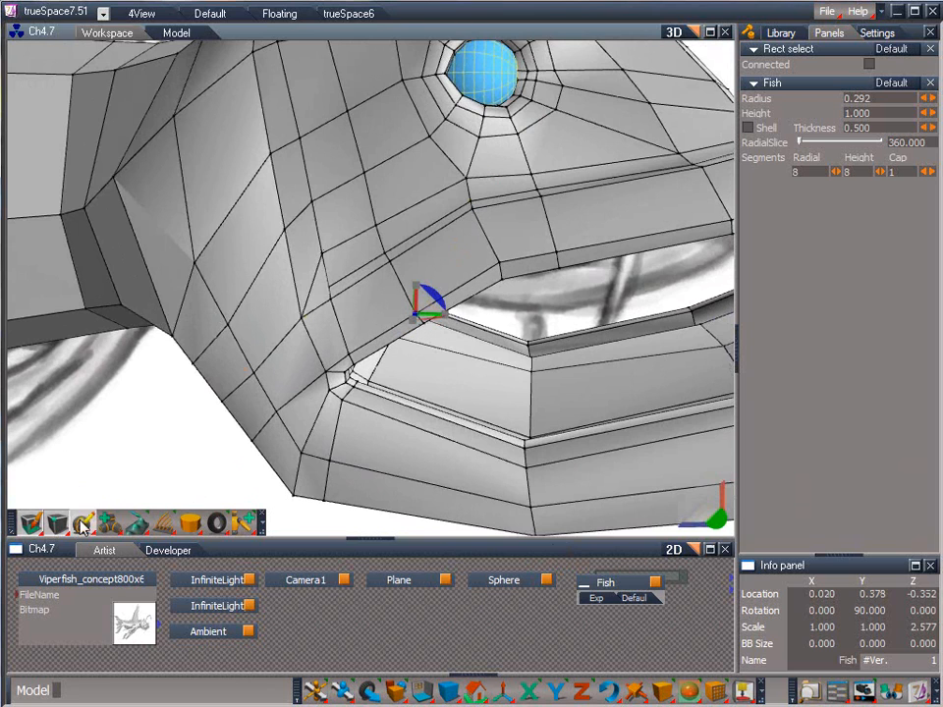
left_click_drag(82, 524, 144, 499)
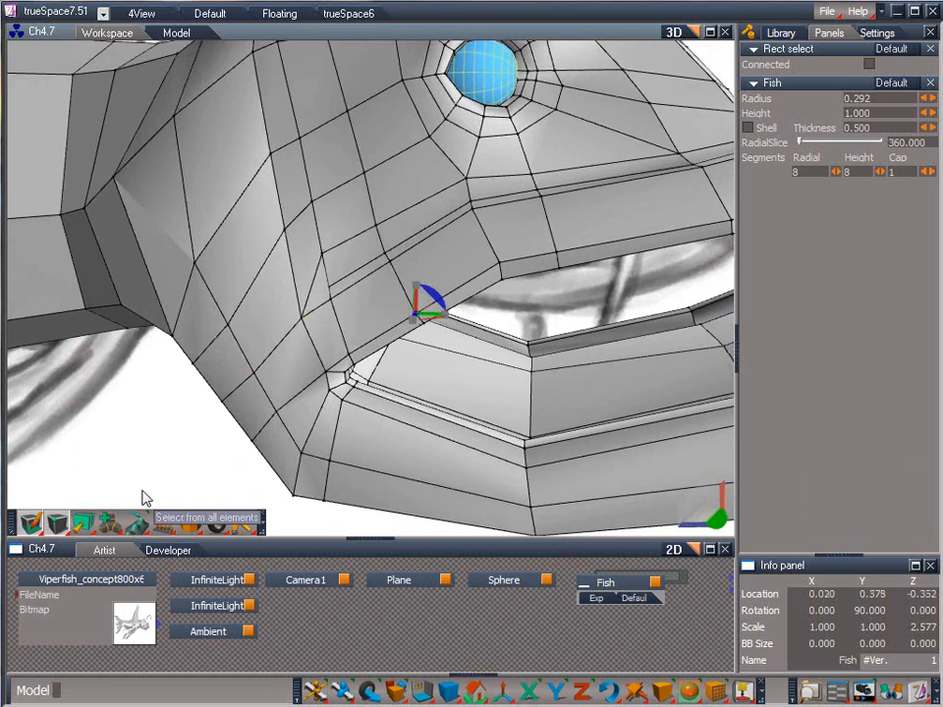
left_click_drag(38, 522, 38, 440)
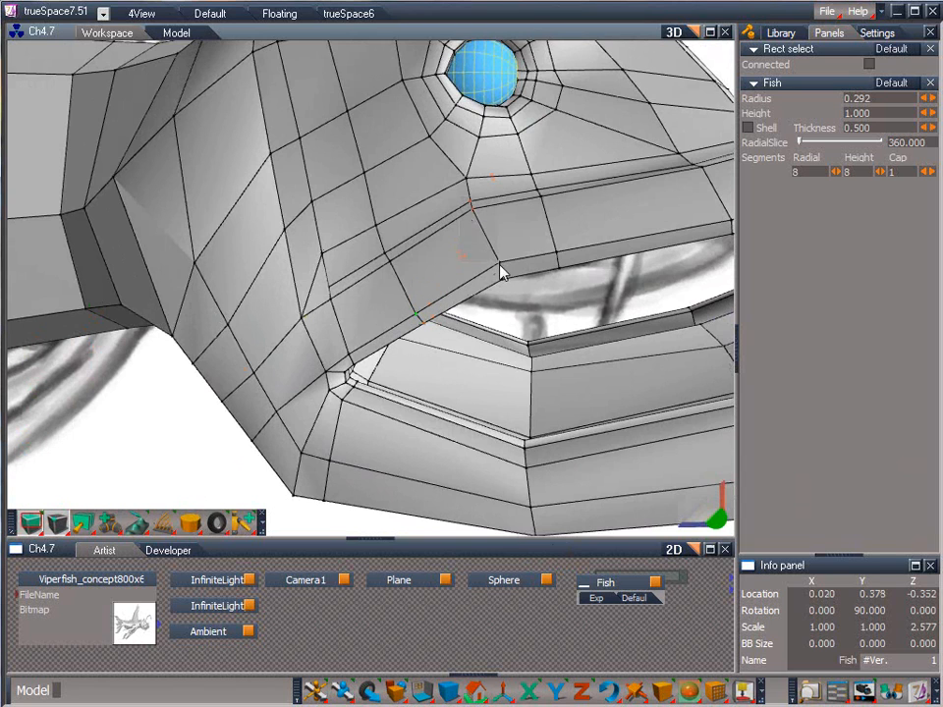
left_click(509, 295)
left_click(509, 296)
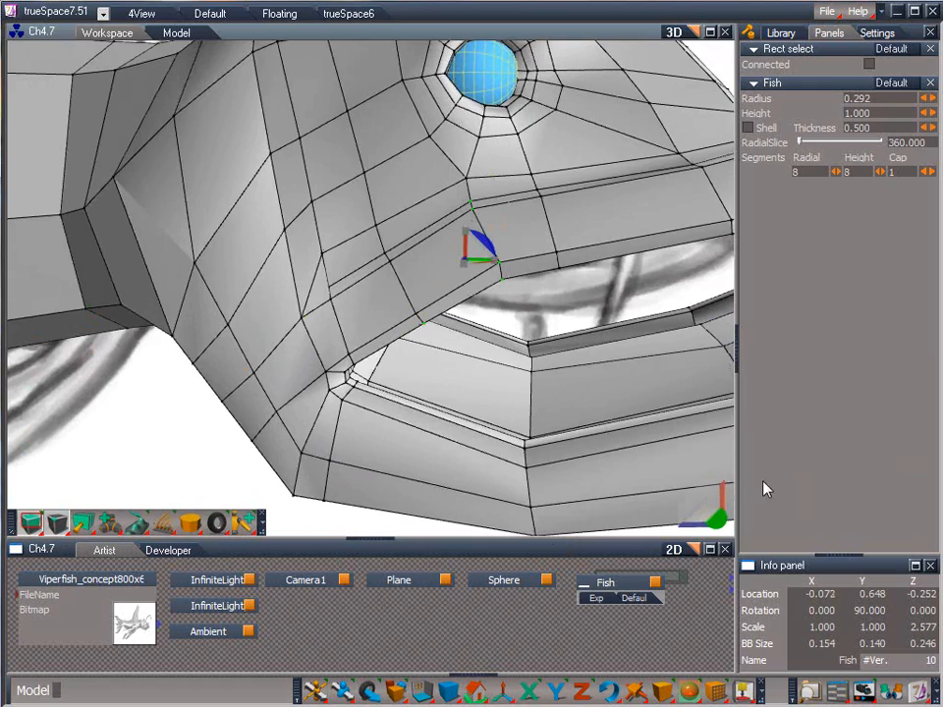
left_click_drag(720, 522, 810, 614)
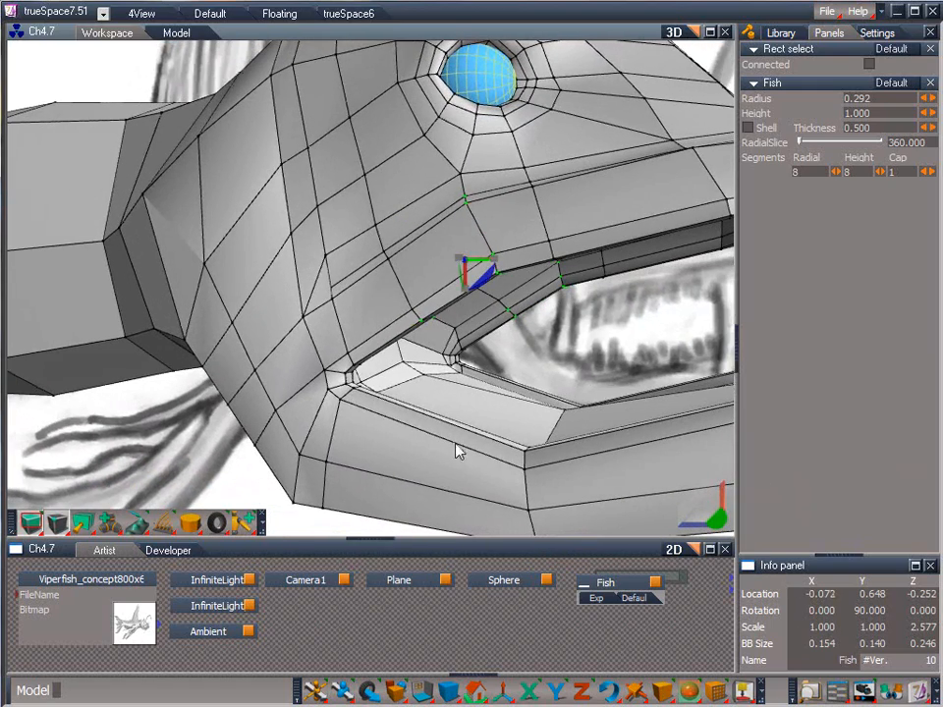
left_click_drag(538, 354, 466, 298)
mouse_move(720, 519)
left_mouse_down()
mouse_move(629, 520)
mouse_move(716, 518)
left_mouse_up()
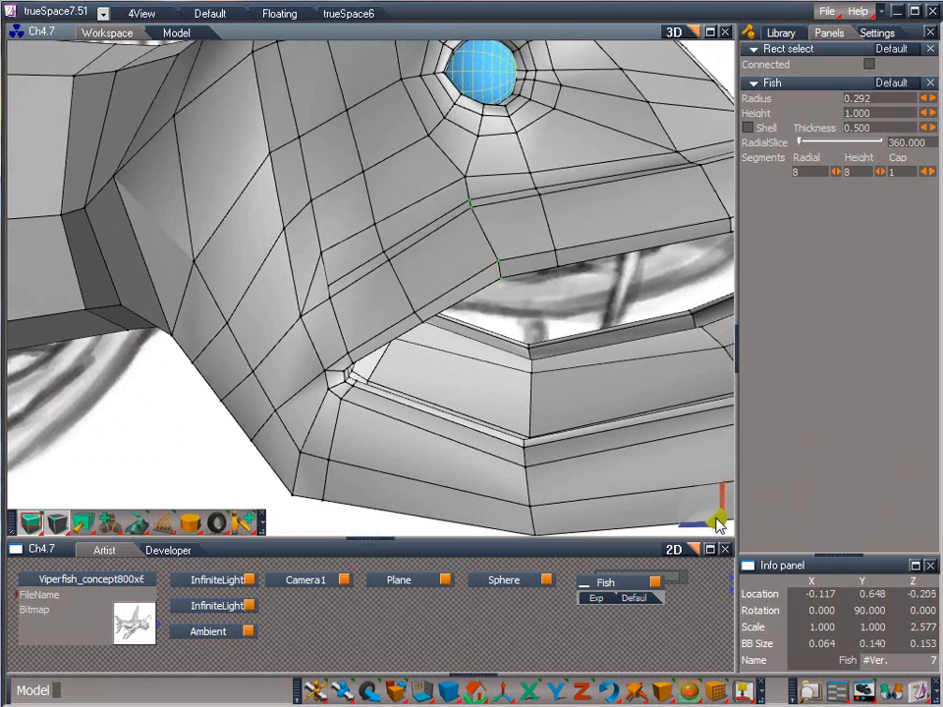
left_click_drag(498, 232, 466, 271)
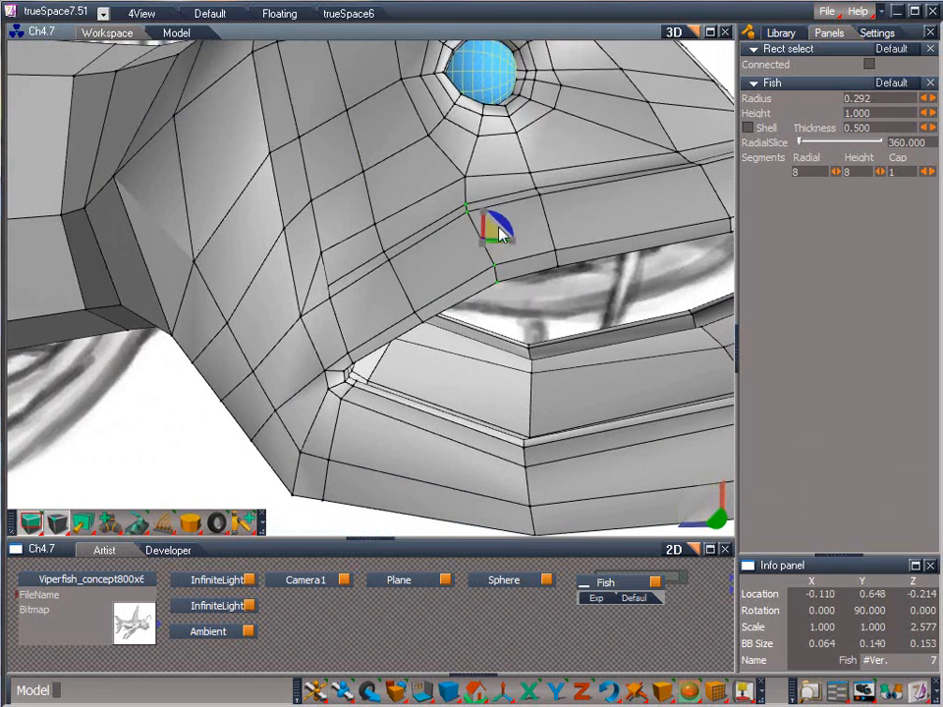
left_click(509, 294)
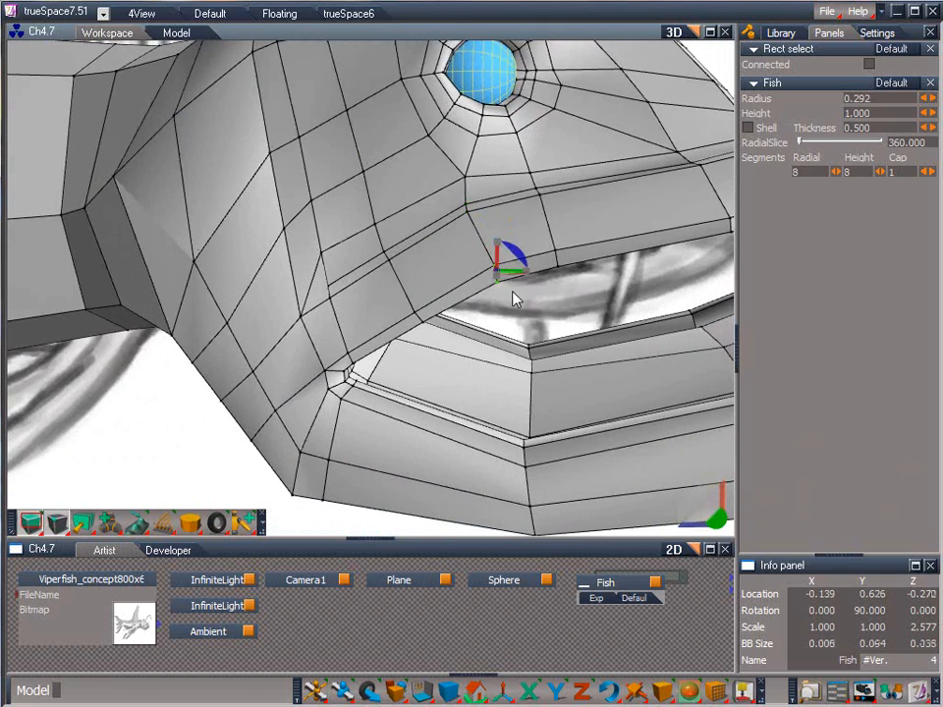
left_click(473, 205)
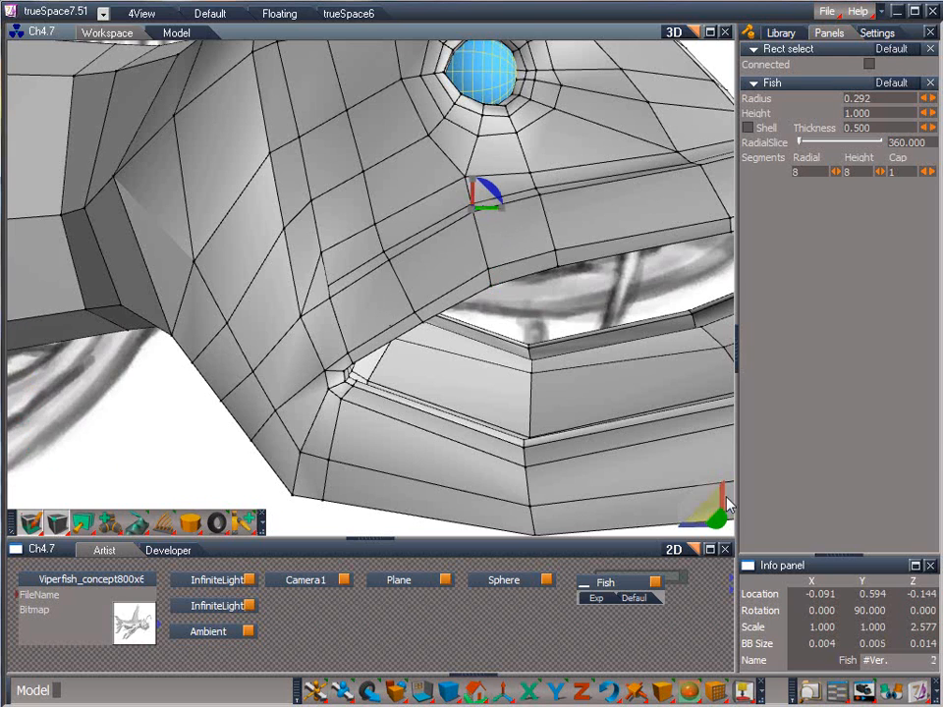
Reposition the cheek vertices behind and below the eye to smooth the bulge of the cheek as seen from the front
left_click_drag(725, 499, 608, 485)
left_click(250, 231)
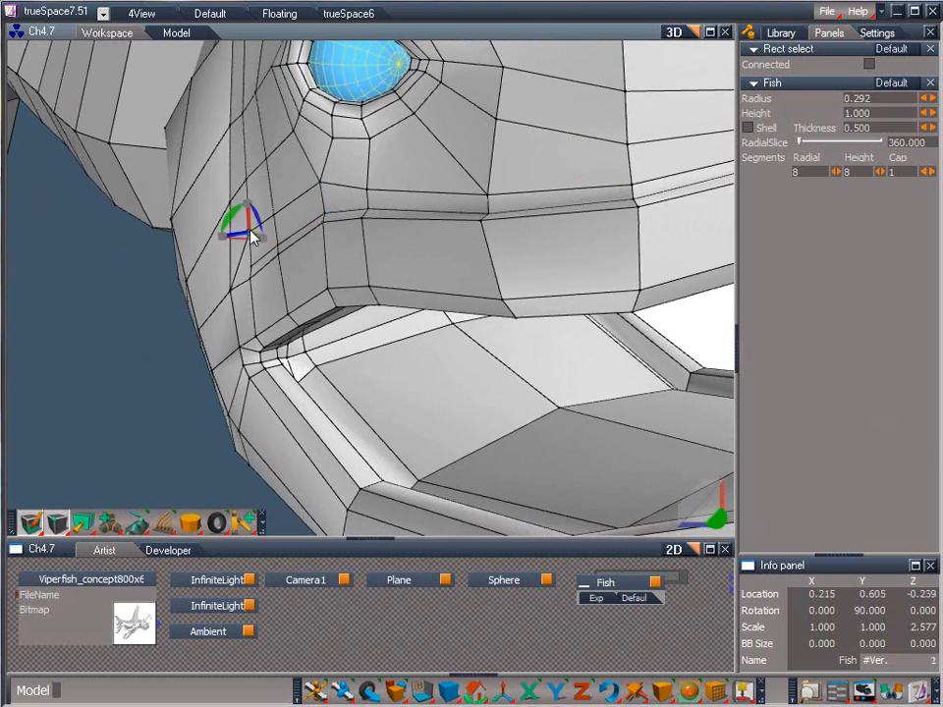
left_click_drag(247, 230, 272, 207)
left_click_drag(712, 513, 844, 442)
left_click(265, 224)
left_click_drag(265, 222, 298, 209)
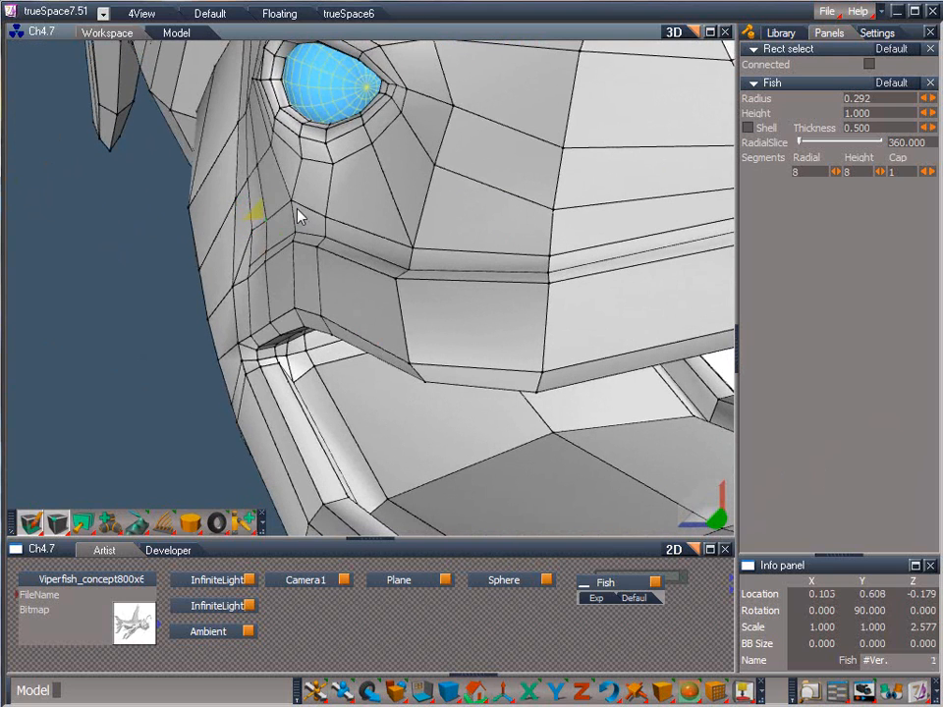
left_click(246, 167)
left_click_drag(243, 164, 269, 164)
left_click(244, 91)
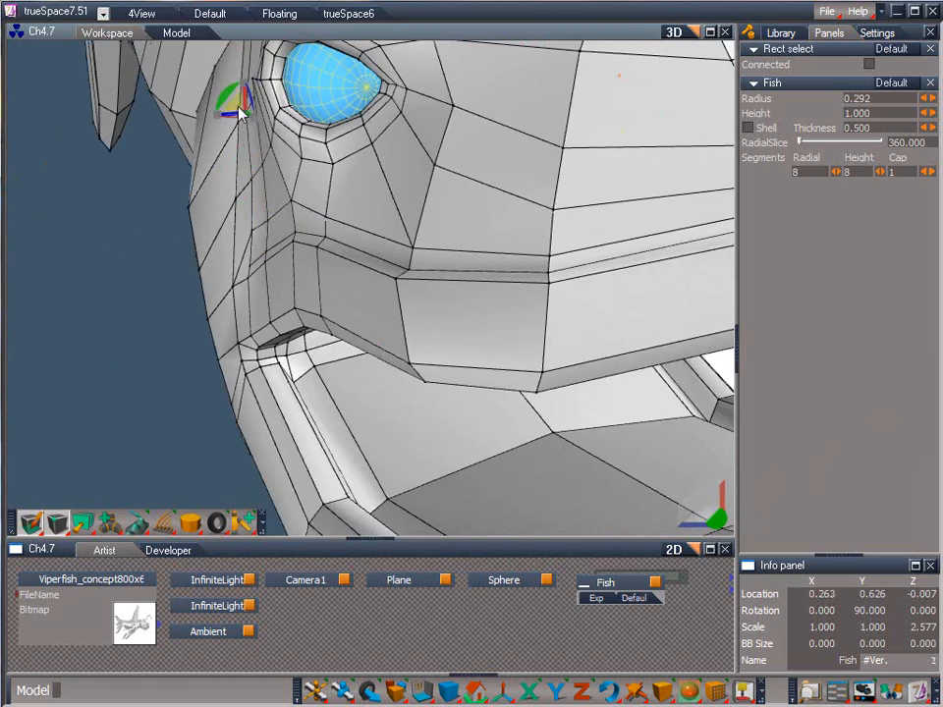
Shift the cheek vertices above the mouth corner backward to even out the edge flow in side view
left_click_drag(717, 519, 193, 505)
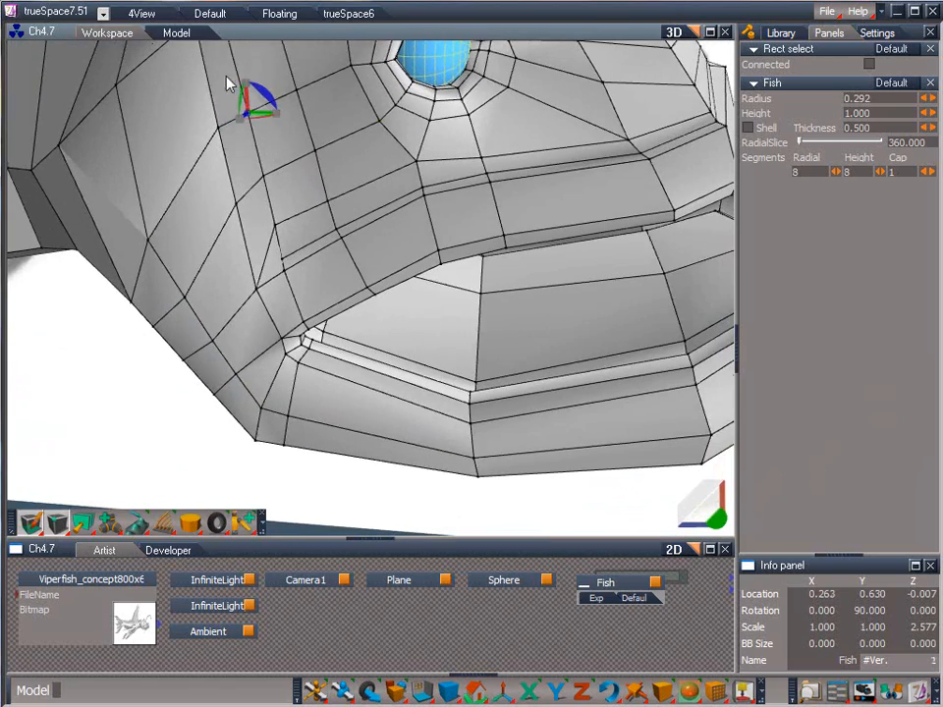
left_click(263, 177)
left_click_drag(263, 176, 160, 235)
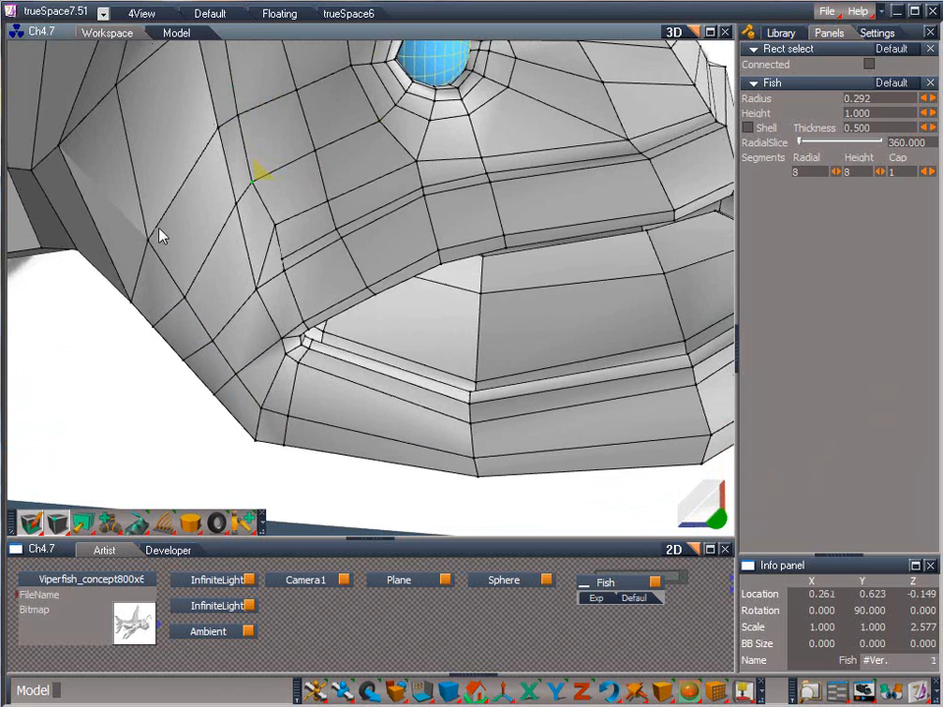
left_click(277, 222)
left_click_drag(280, 218, 195, 241)
left_click(285, 256)
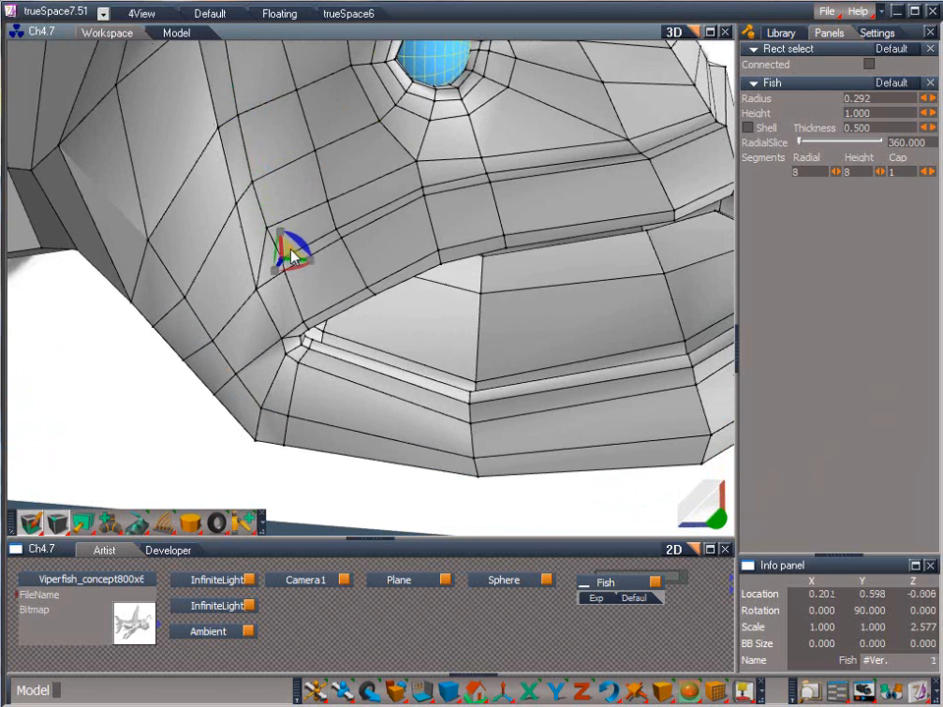
left_click_drag(294, 211, 294, 213)
Adjust the crease vertex above the mouth corner and the cheek vertex behind the eye in depth
left_click_drag(715, 520, 393, 508)
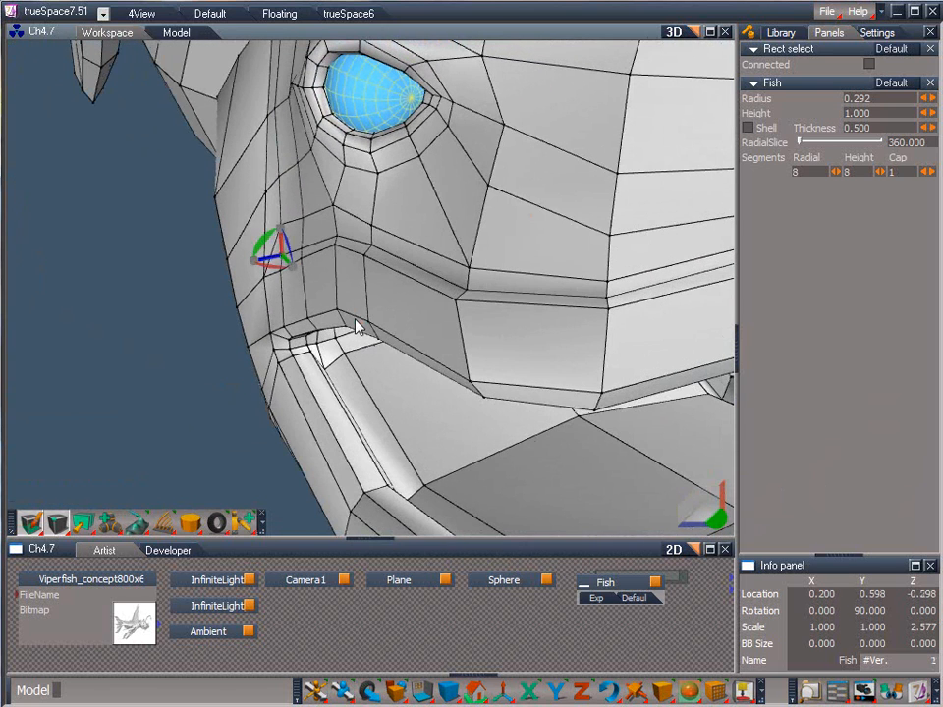
left_click_drag(287, 259, 263, 100)
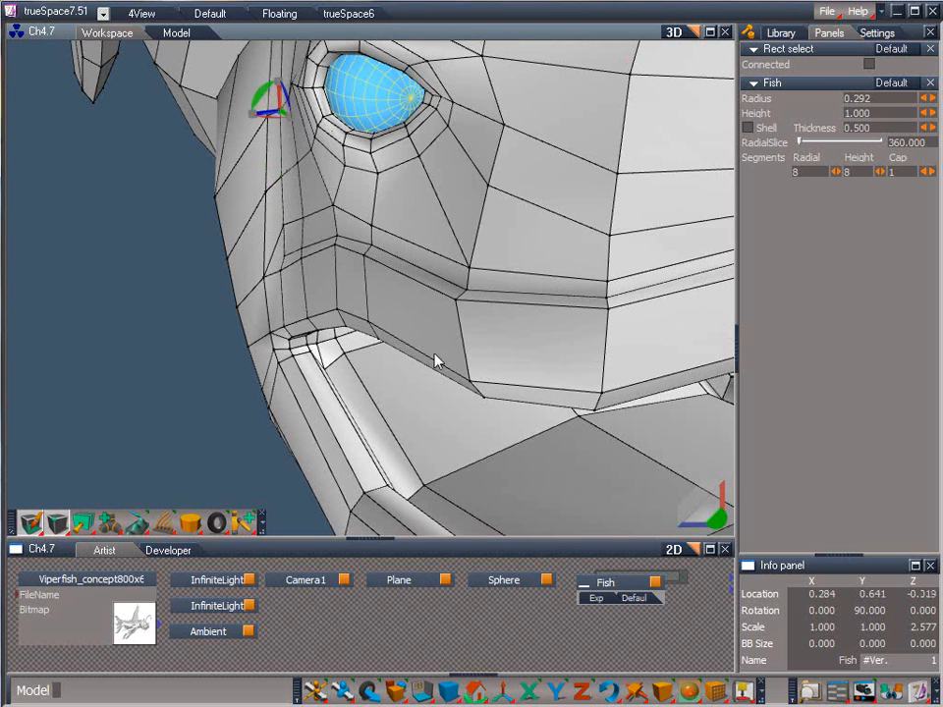
left_click_drag(717, 529, 339, 491)
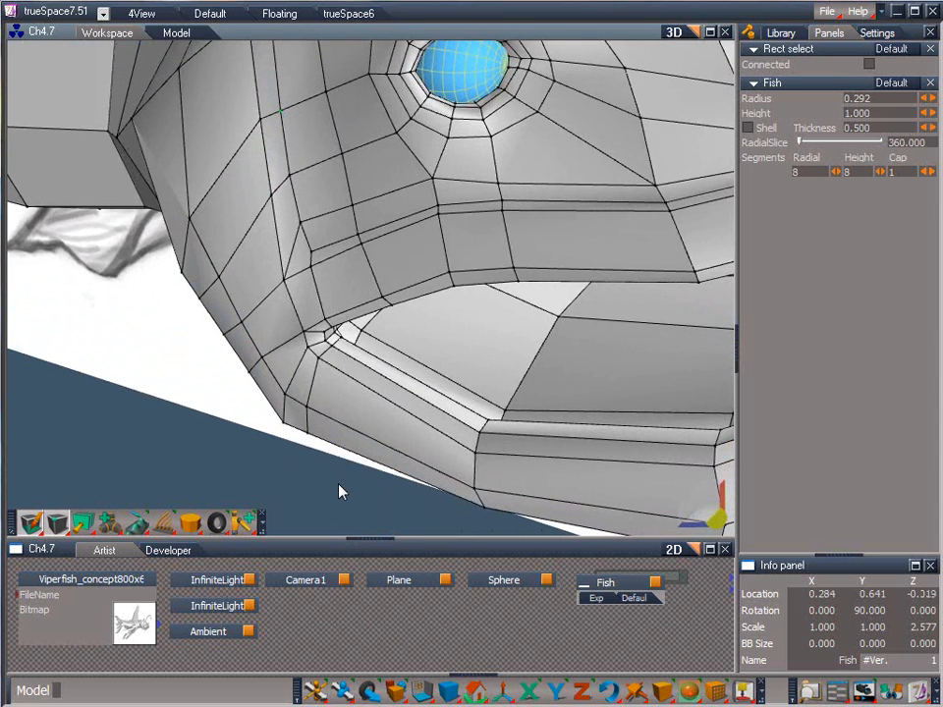